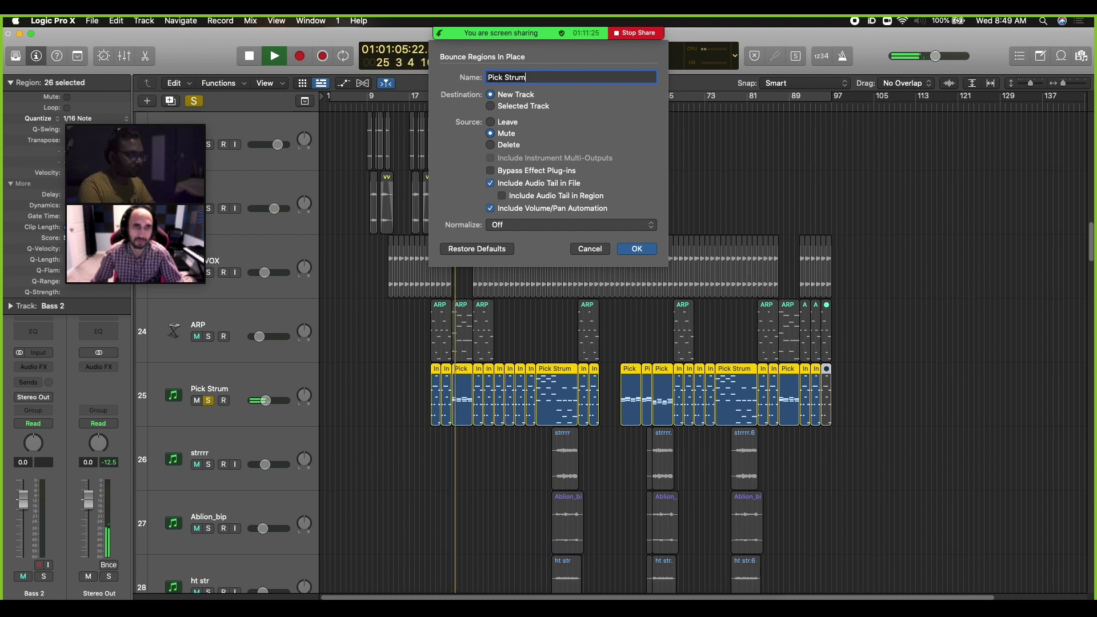
# Step: Bounce the selected Pick Strum regions in place to a new track, and delete the original Pick Strum track with its muted regions
pyautogui.press('Return')
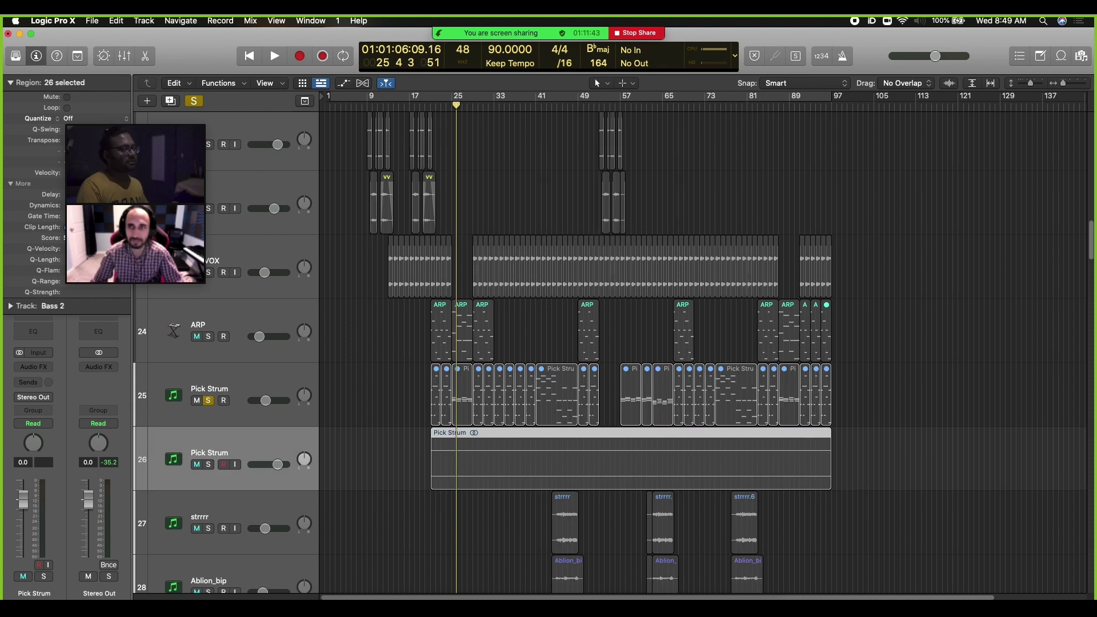
pyautogui.click(209, 400)
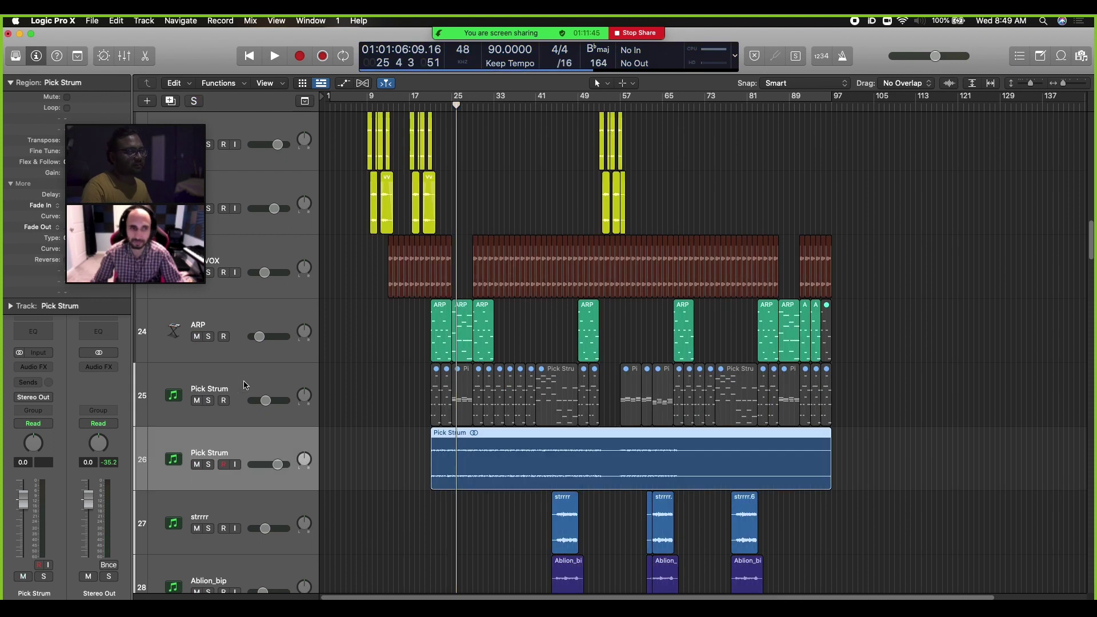
pyautogui.click(312, 395)
pyautogui.press('Delete')
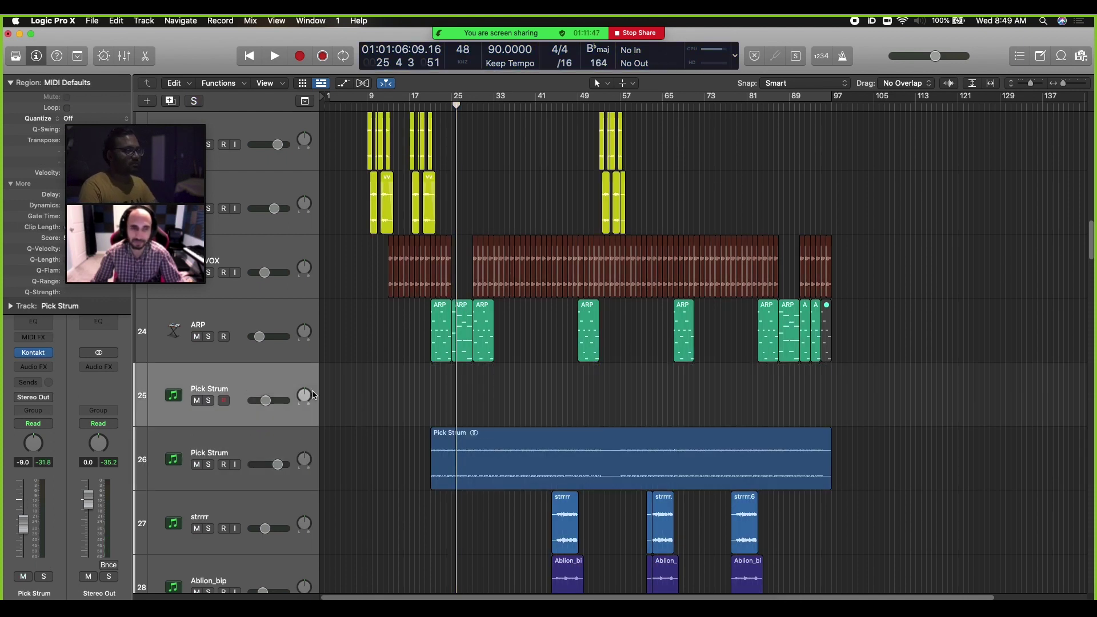
pyautogui.press('Delete')
# Step: Select all the regions on the ARP track and audition the track soloed from about bar 21
pyautogui.moveTo(422, 347); pyautogui.dragTo(830, 341)
pyautogui.click(907, 324)
pyautogui.moveTo(906, 324); pyautogui.dragTo(363, 336)
pyautogui.click(431, 106)
pyautogui.press('space')
pyautogui.click(211, 338)
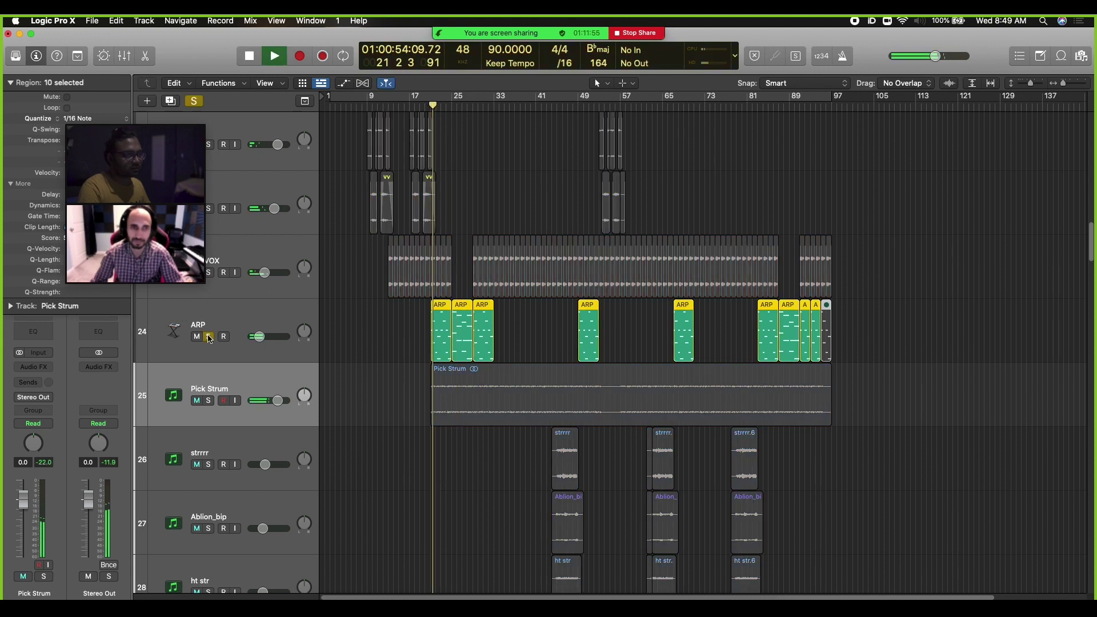
pyautogui.click(208, 337)
pyautogui.press('space')
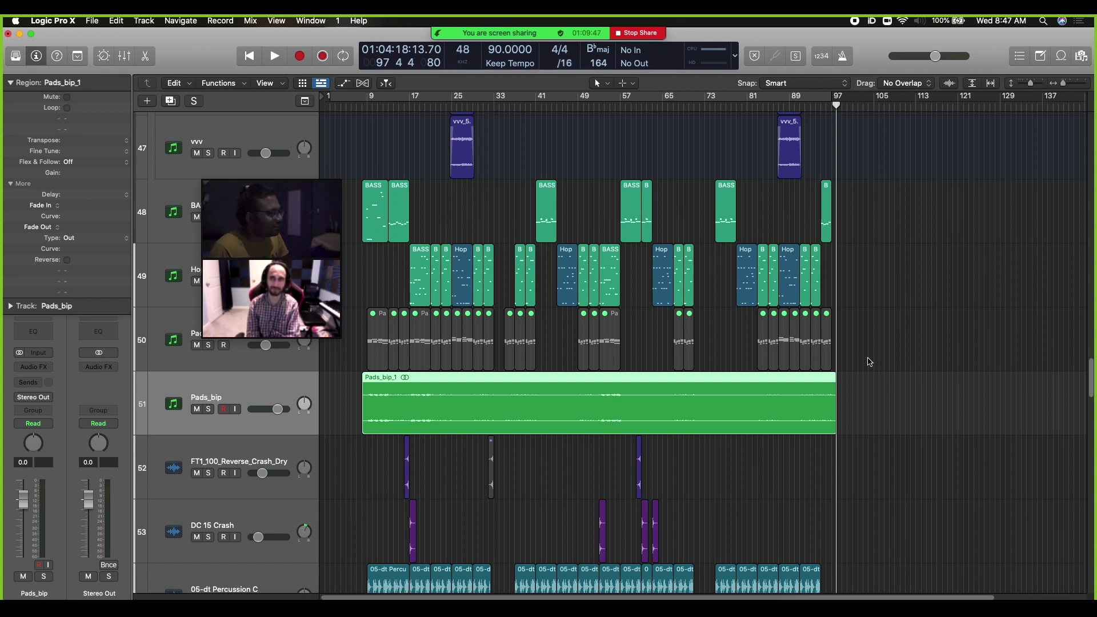
# Step: Delete the original Pads track, and bounce the Bass 2 regions in place to a new track with the sources muted
pyautogui.press('super+BackSpace')
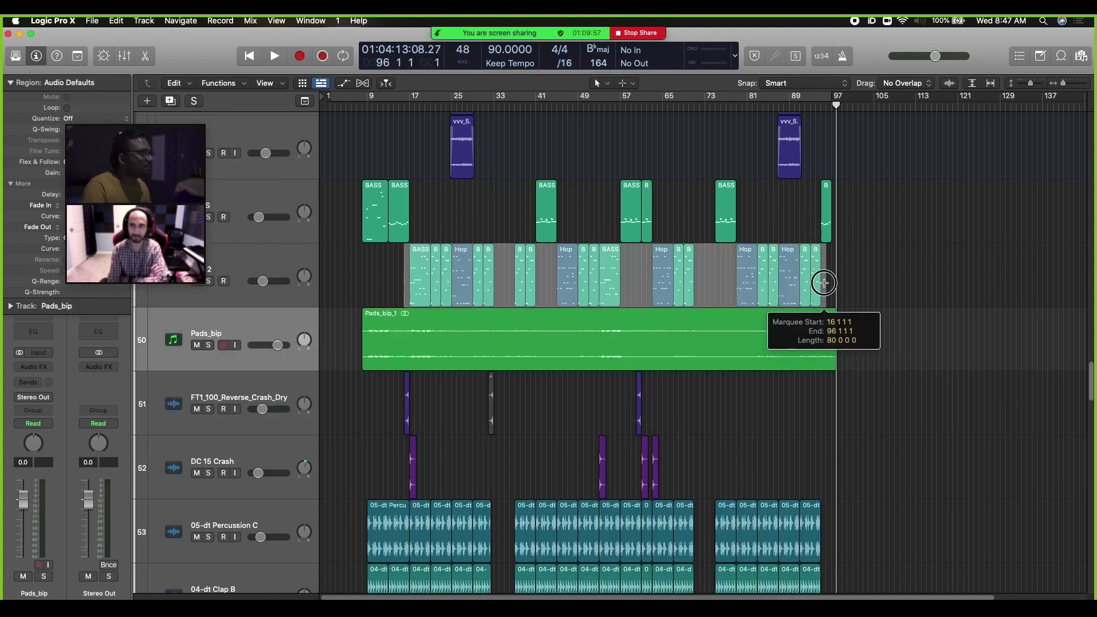
pyautogui.hotkey('ctrl', 'b')
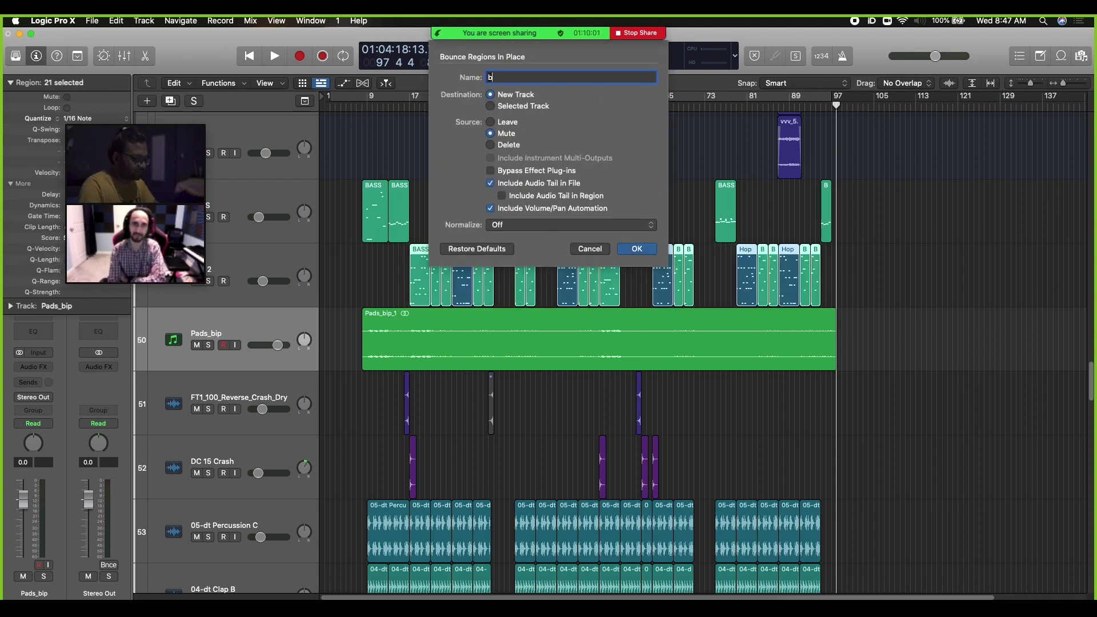
pyautogui.press('Return')
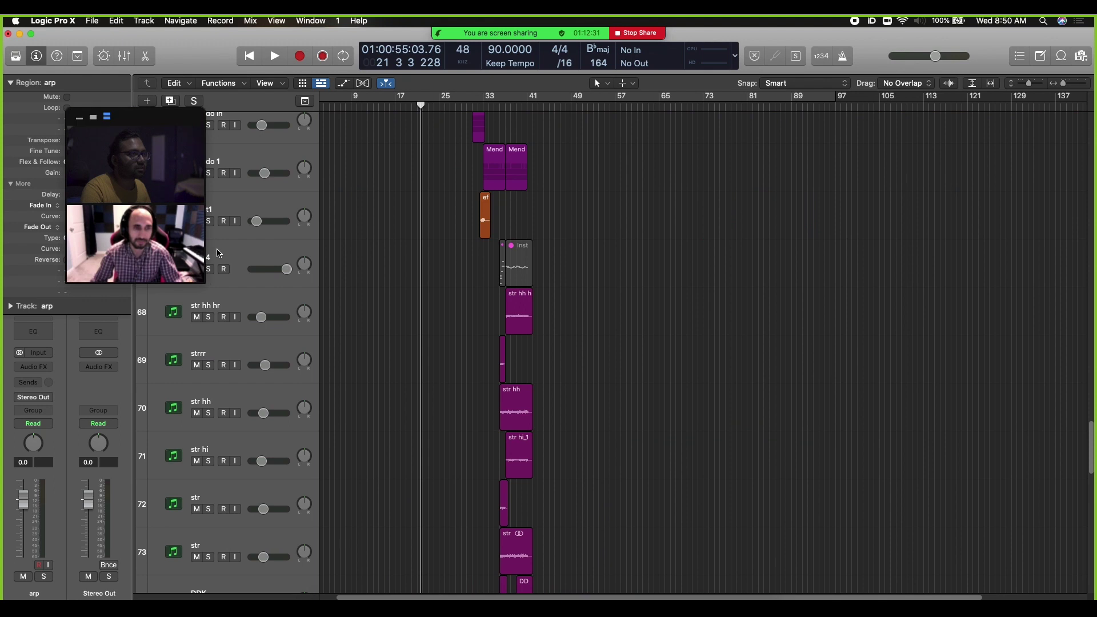
# Step: Delete the Inst 4 track together with its muted regions
pyautogui.click(232, 249)
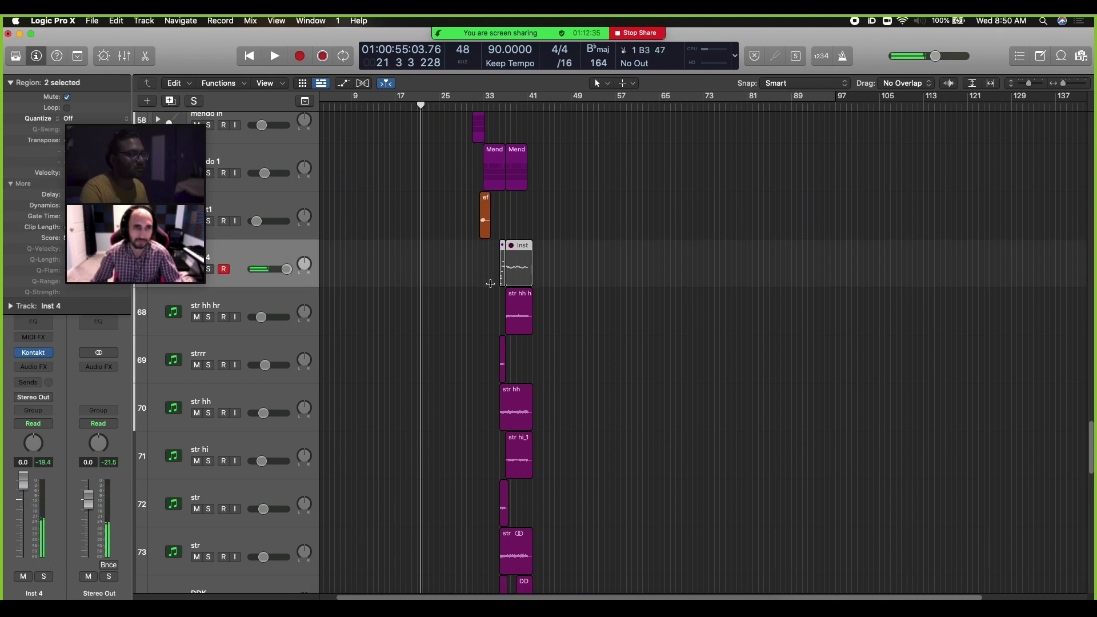
pyautogui.press('Delete')
pyautogui.press('super+BackSpace')
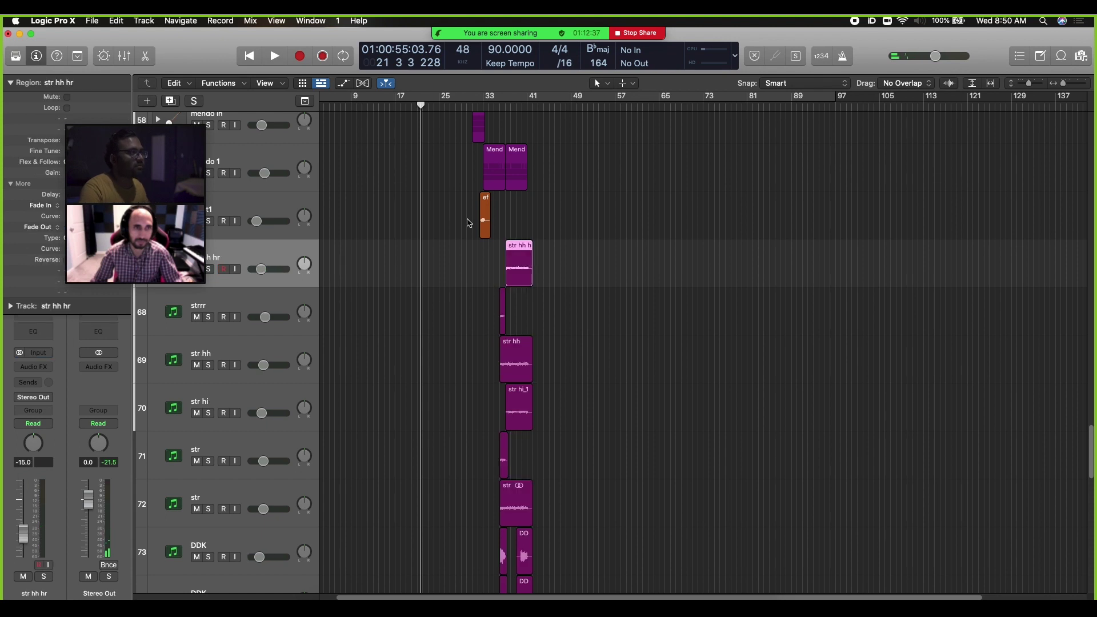
# Step: Audition the Mendo 1 track soloed from about bar 32, and release the solo
pyautogui.click(266, 163)
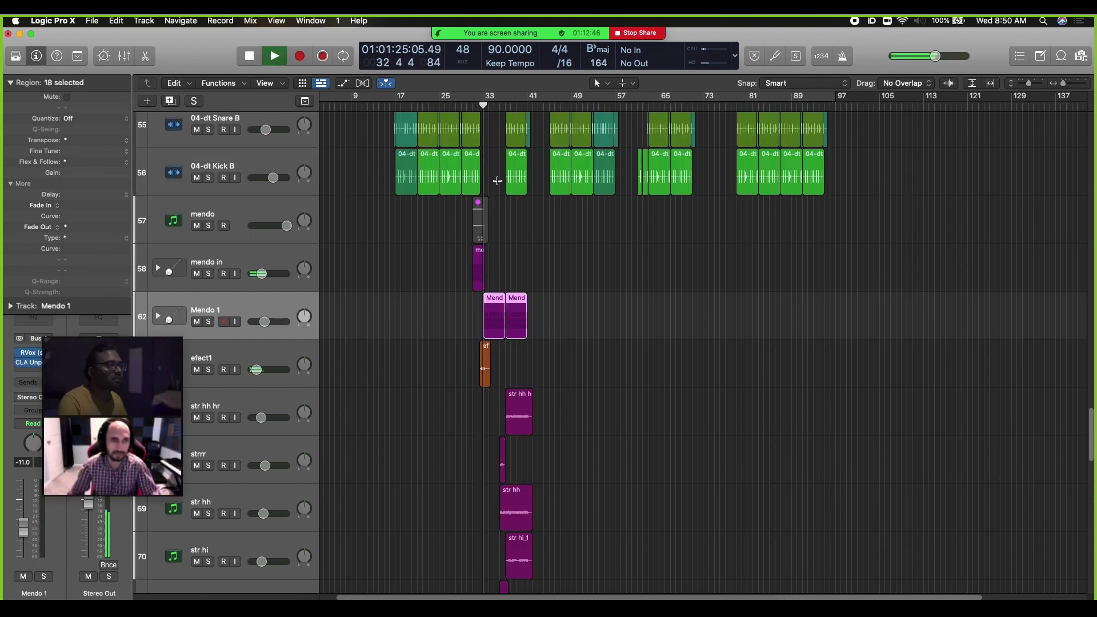
pyautogui.click(210, 322)
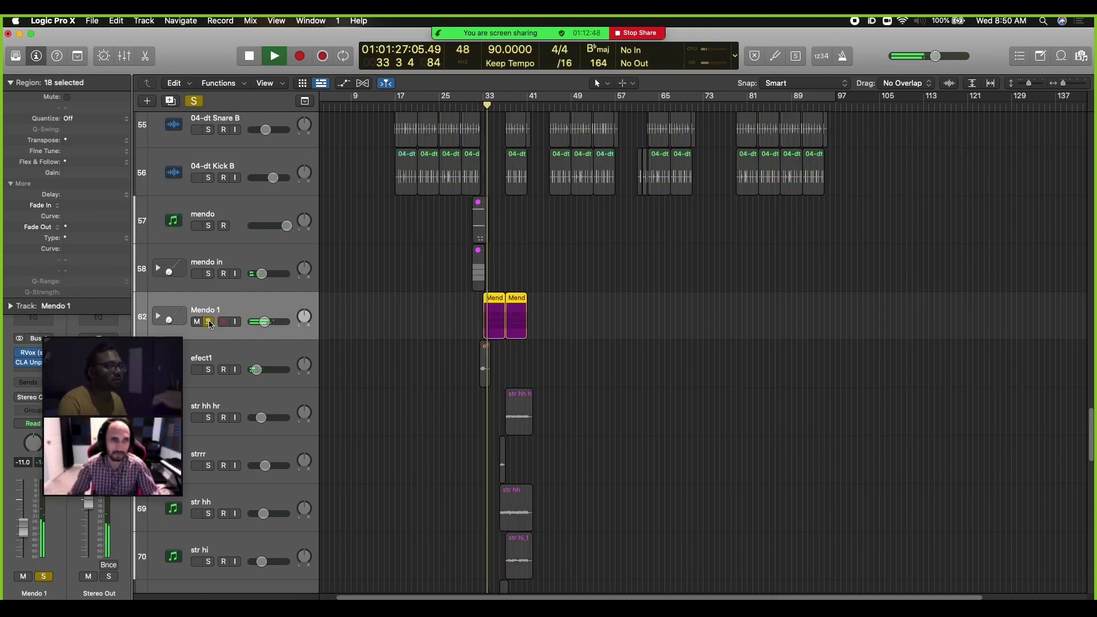
pyautogui.click(209, 323)
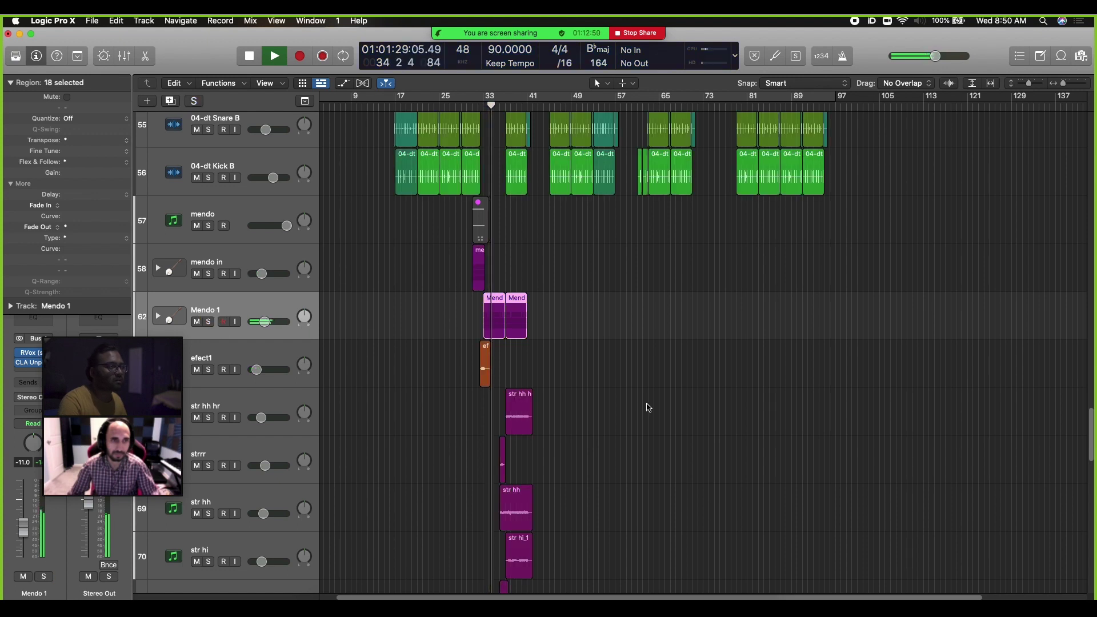
# Step: Delete the Inst 5 track together with its muted region
pyautogui.scroll(-15, 648, 407)
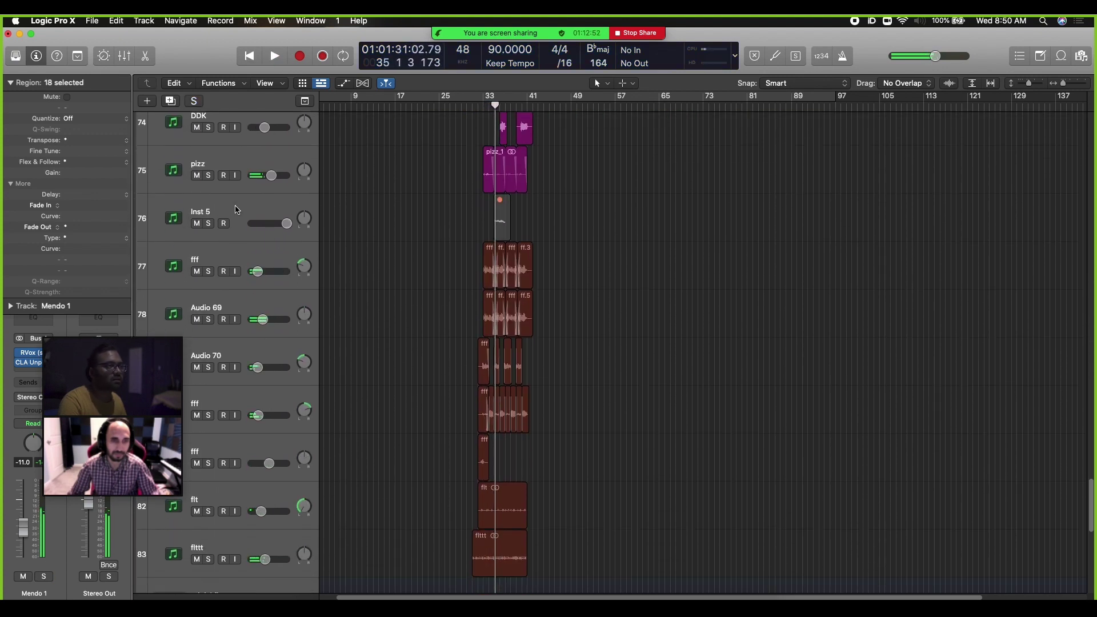
pyautogui.click(237, 209)
pyautogui.press('Delete')
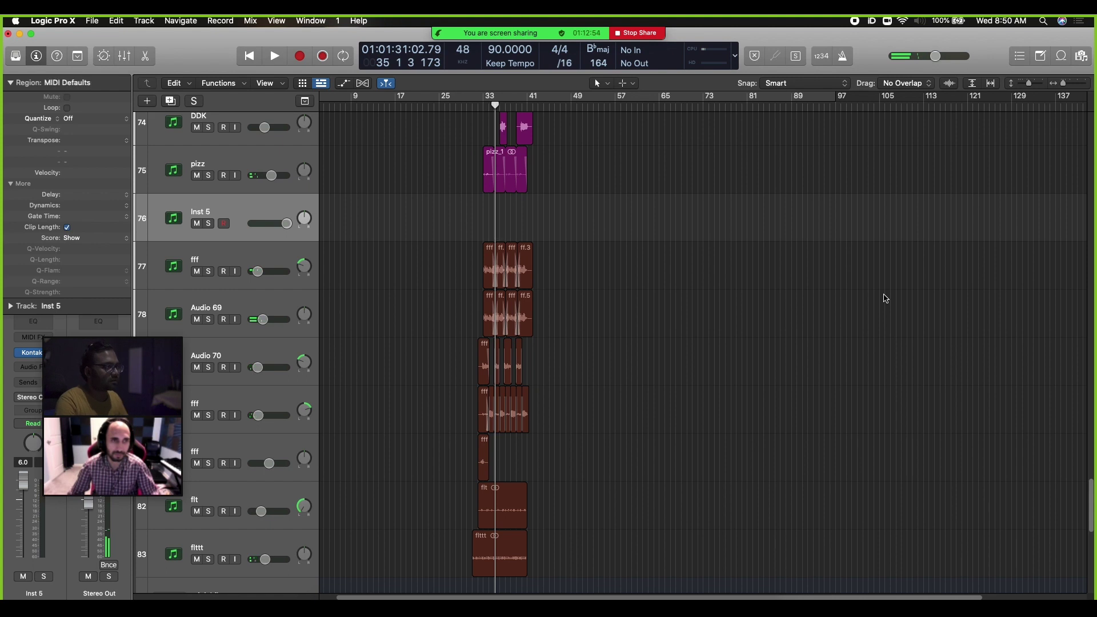
pyautogui.press('super+z')
# Step: Play the arrangement from about bar 33 and examine the regions on the mendo, str, DDK, pizz and fff tracks
pyautogui.scroll(-9, 693, 362)
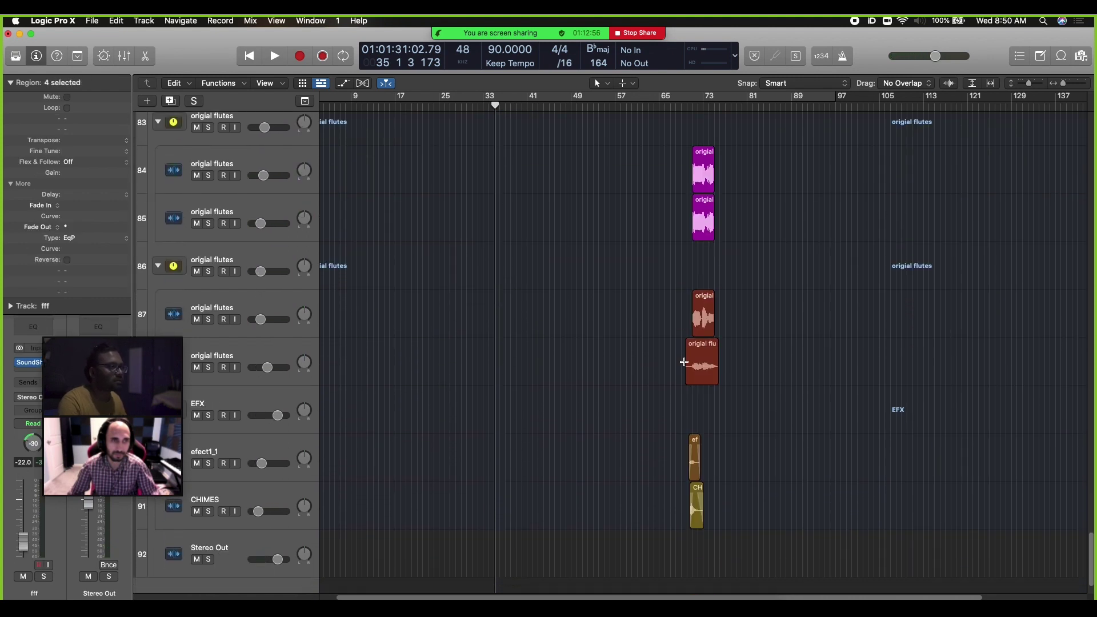
pyautogui.press('super+Up')
pyautogui.click(485, 103)
pyautogui.keyDown('ctrl'); pyautogui.keyDown('alt'); pyautogui.click(470, 293); pyautogui.keyUp('alt'); pyautogui.keyUp('ctrl')
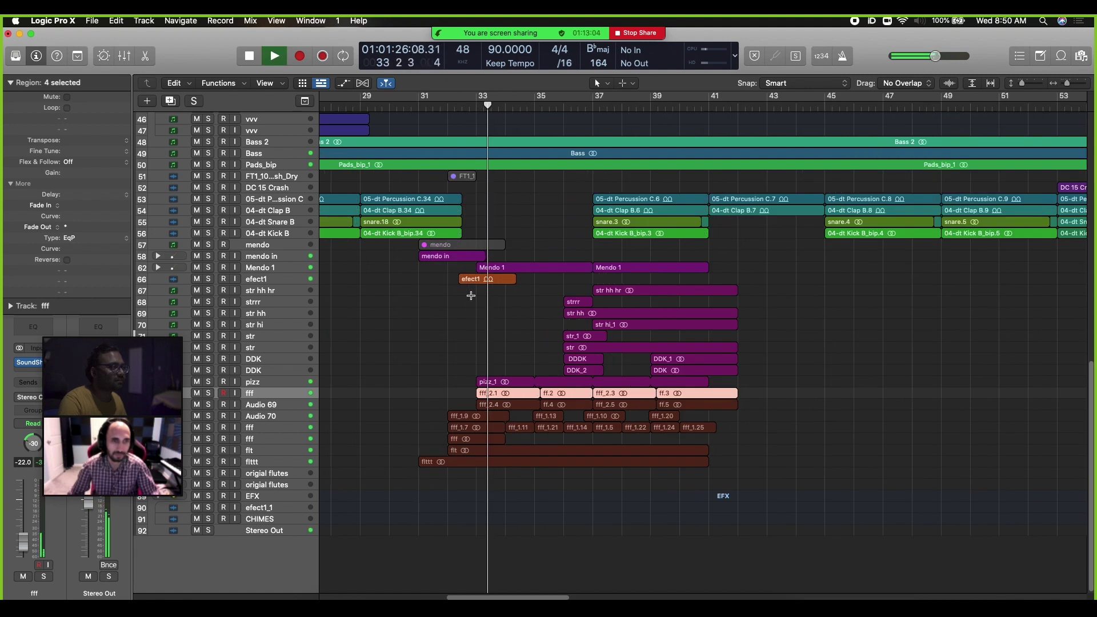
pyautogui.keyDown('ctrl'); pyautogui.keyDown('alt'); pyautogui.click(472, 297); pyautogui.keyUp('alt'); pyautogui.keyUp('ctrl')
pyautogui.scroll(4, 472, 296)
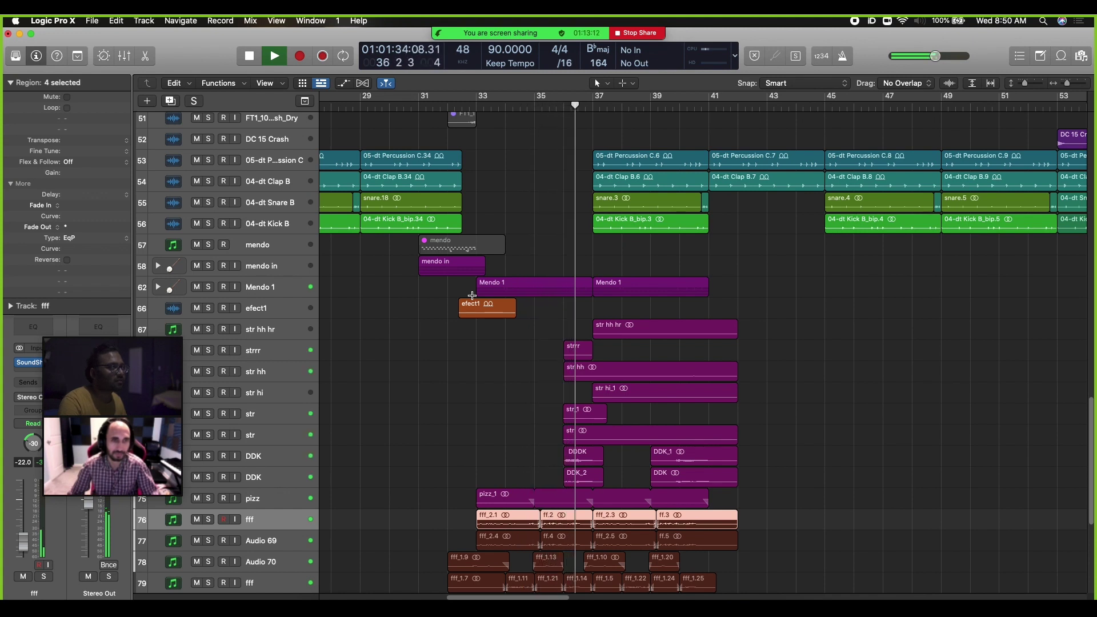
pyautogui.scroll(6, 472, 296)
pyautogui.scroll(-9, 472, 295)
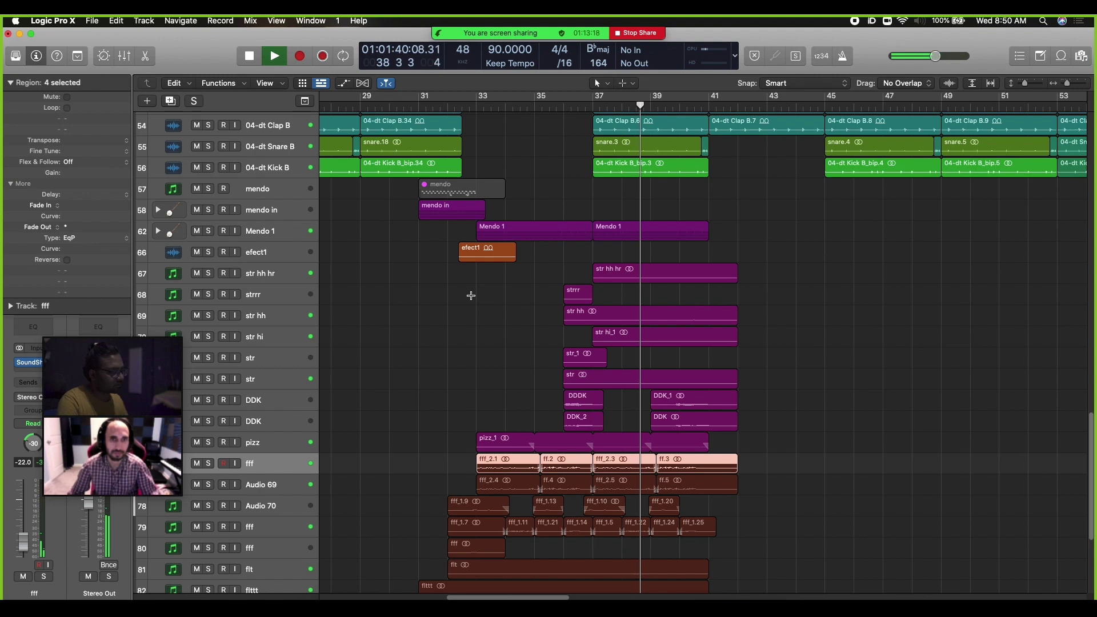
pyautogui.press('super+Left')
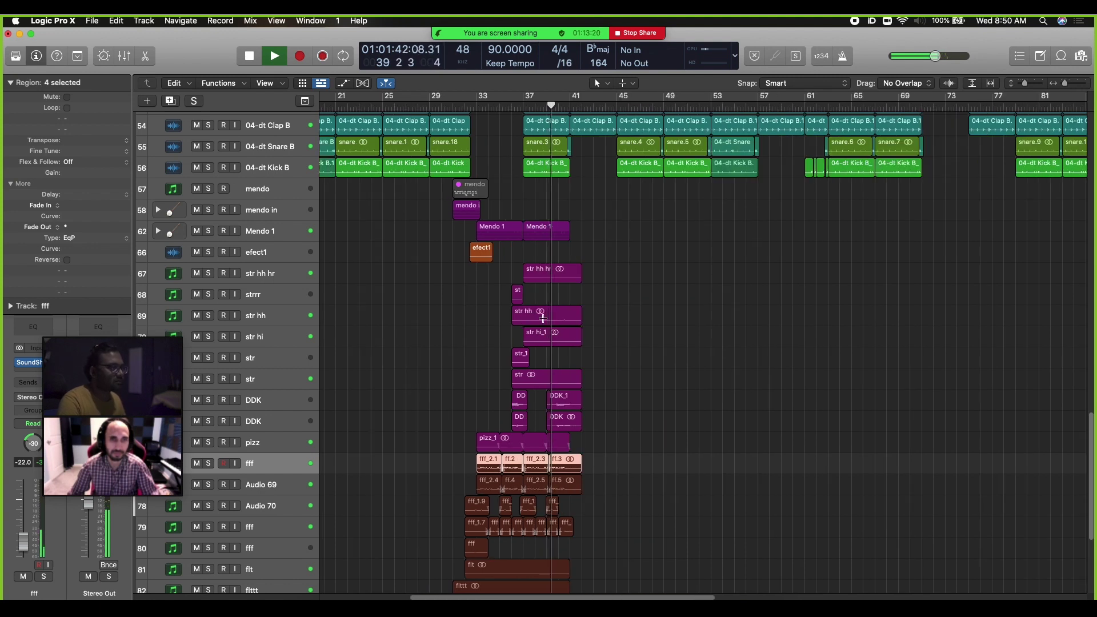
# Step: Inspect the OneKnob Filter plug-in on the mendo in track while auditioning the track soloed from about bar 31
pyautogui.click(466, 209)
pyautogui.scroll(6, 491, 315)
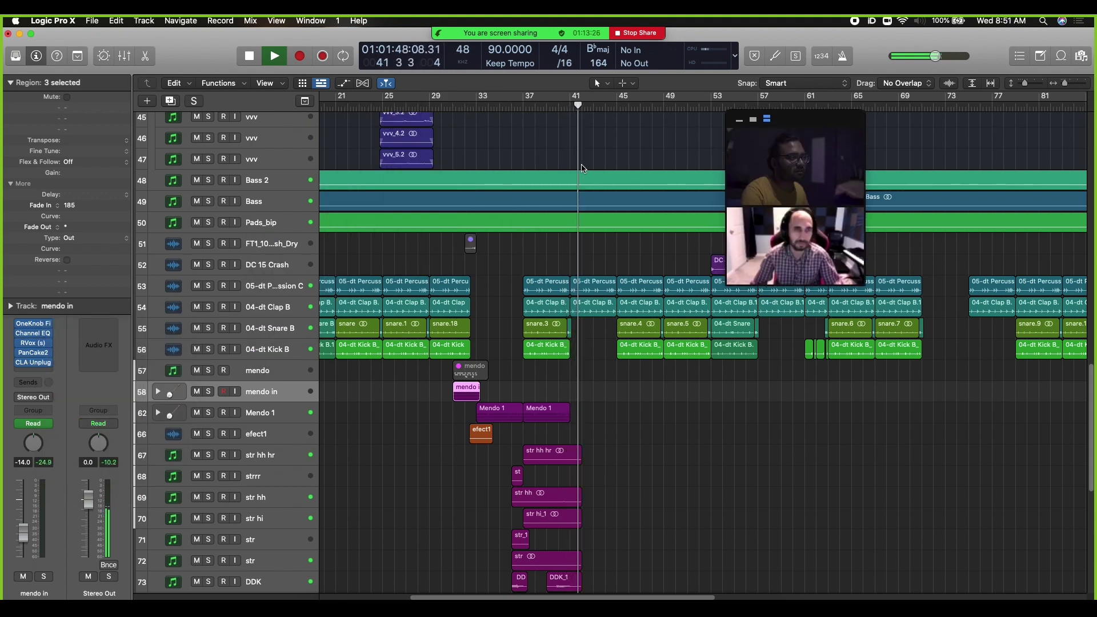
pyautogui.click(456, 105)
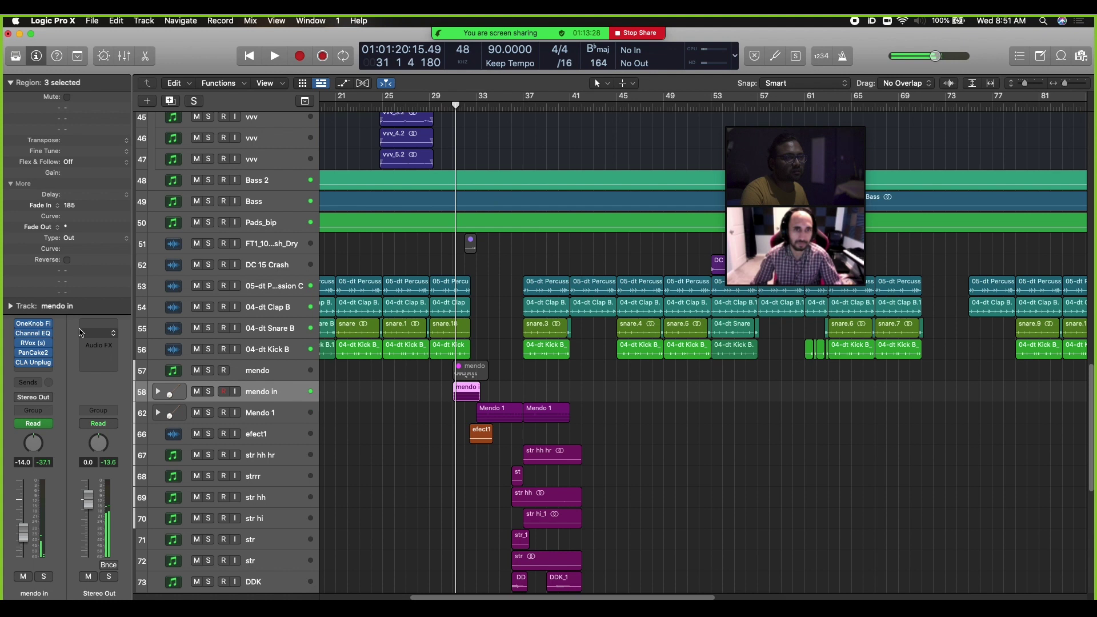
pyautogui.click(34, 325)
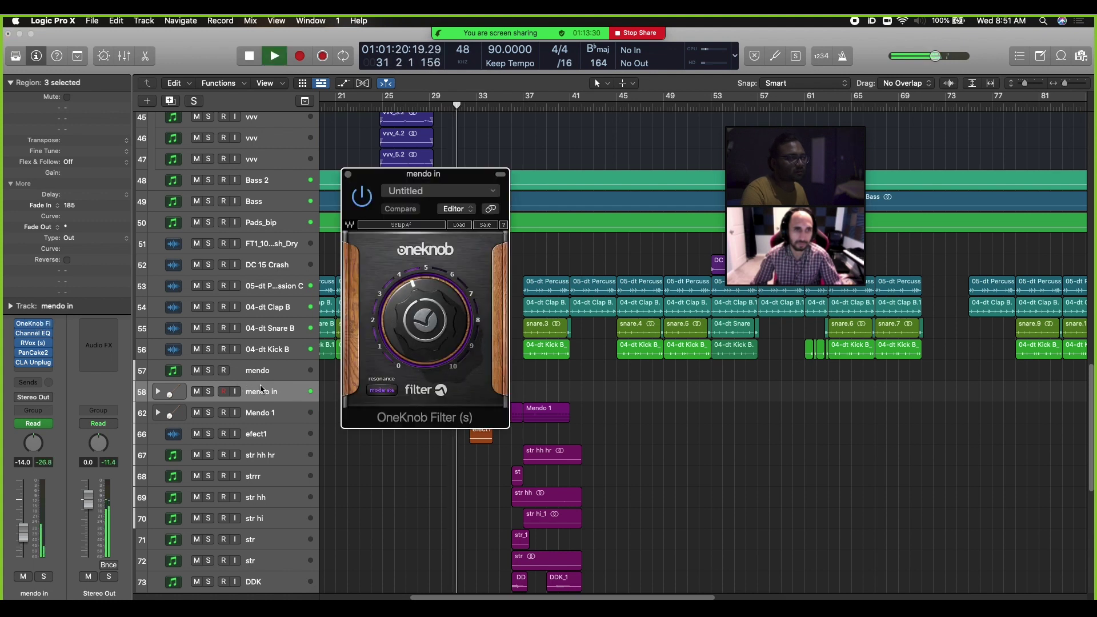
pyautogui.press('s')
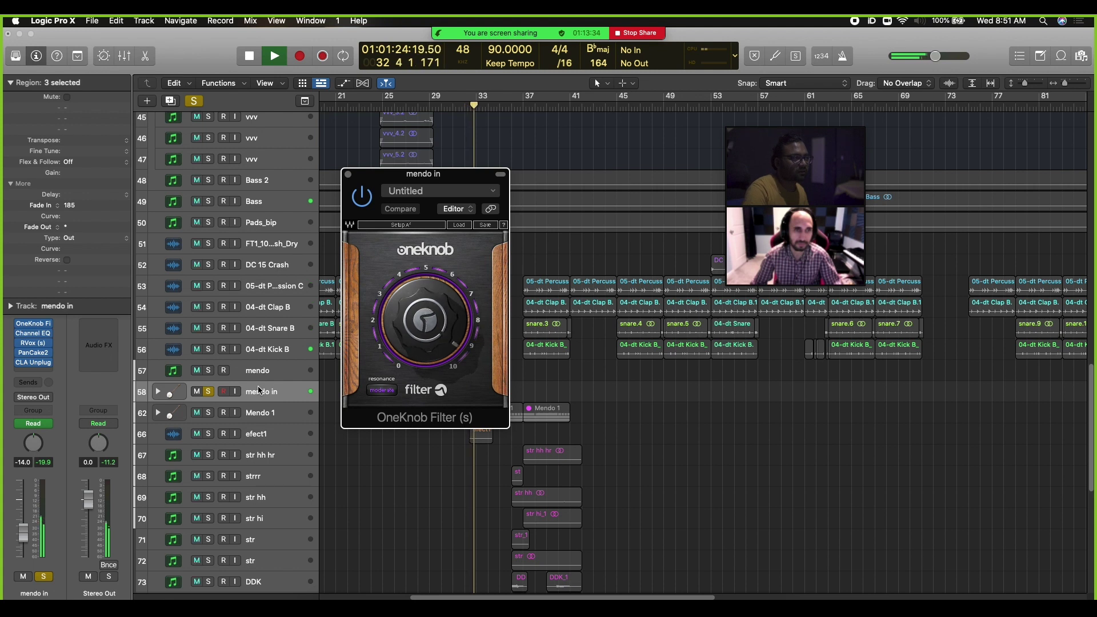
pyautogui.press('s')
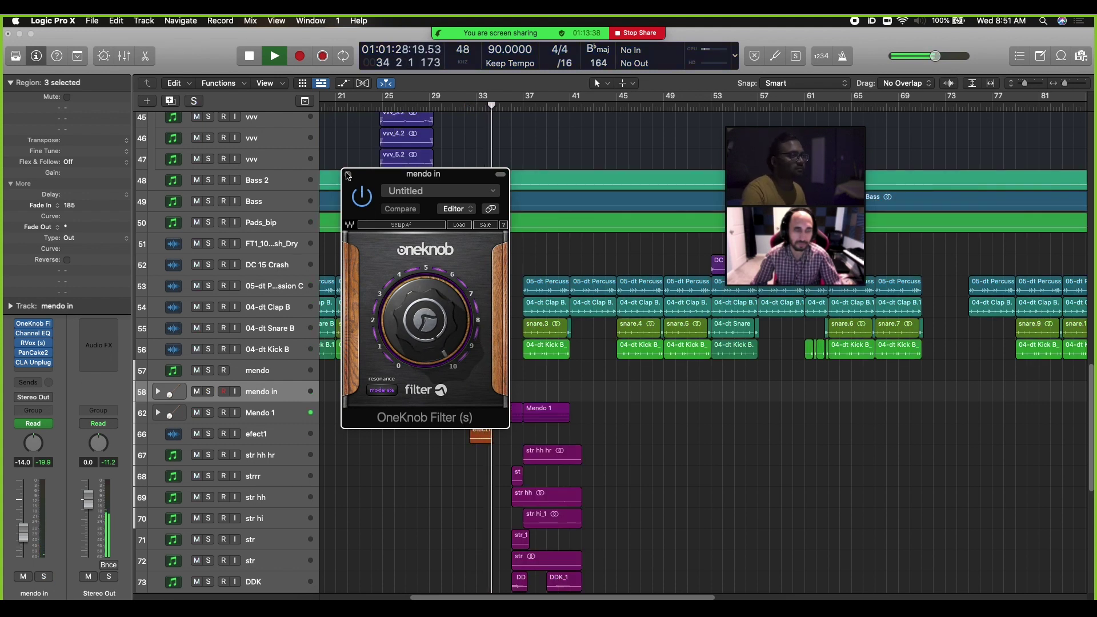
pyautogui.click(347, 174)
# Step: Select tracks 76 through 79, from fff to the fff track below Audio 70, and audition them soloed together
pyautogui.scroll(-6, 583, 417)
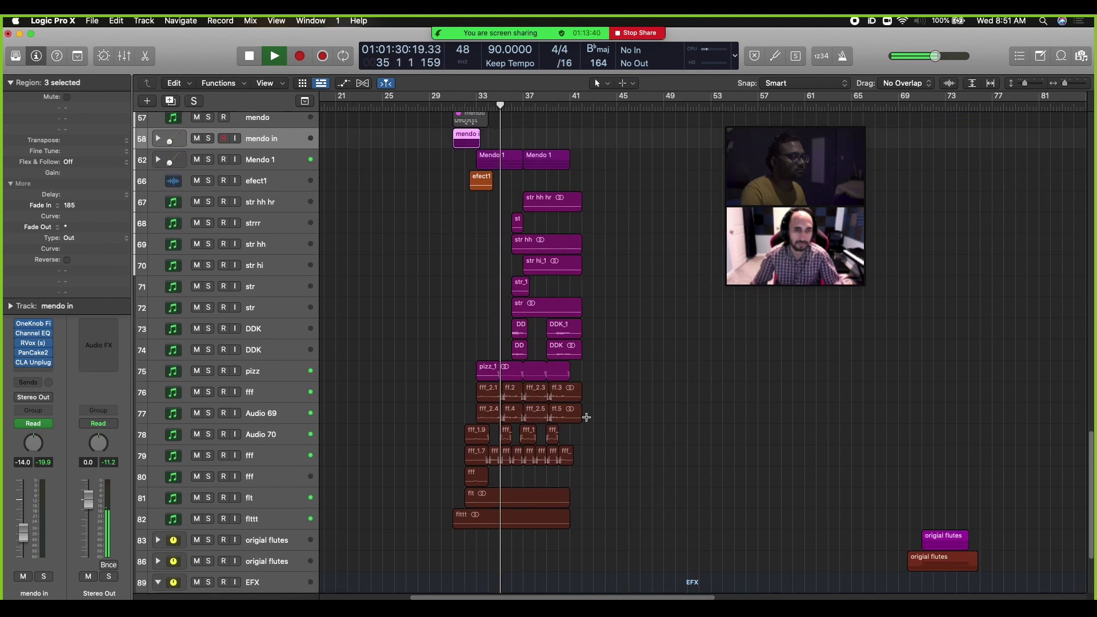
pyautogui.click(275, 369)
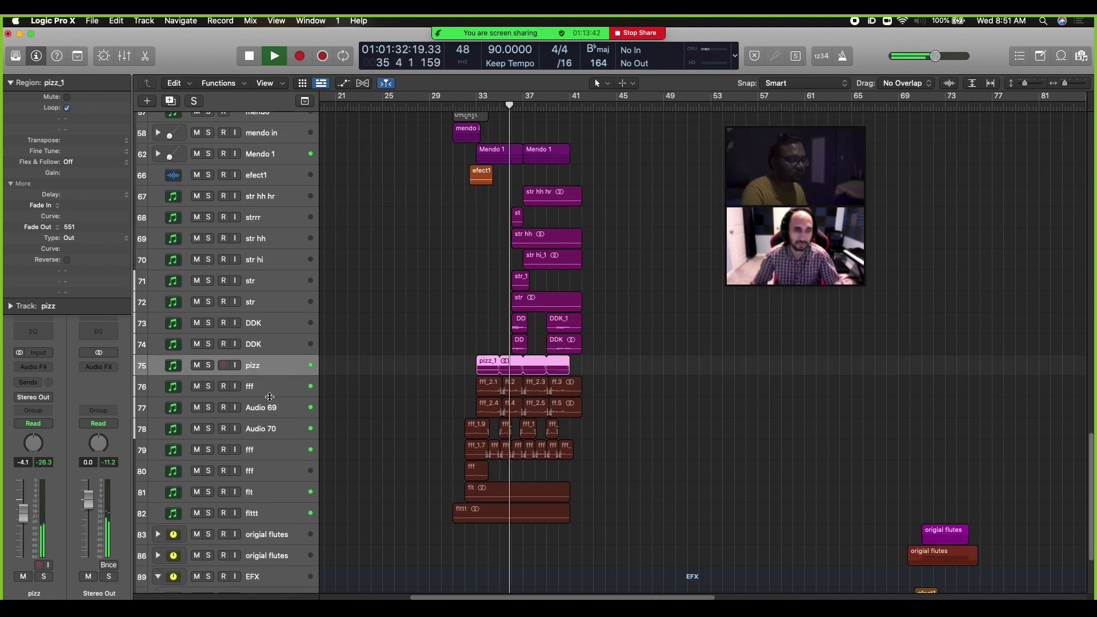
pyautogui.click(271, 389)
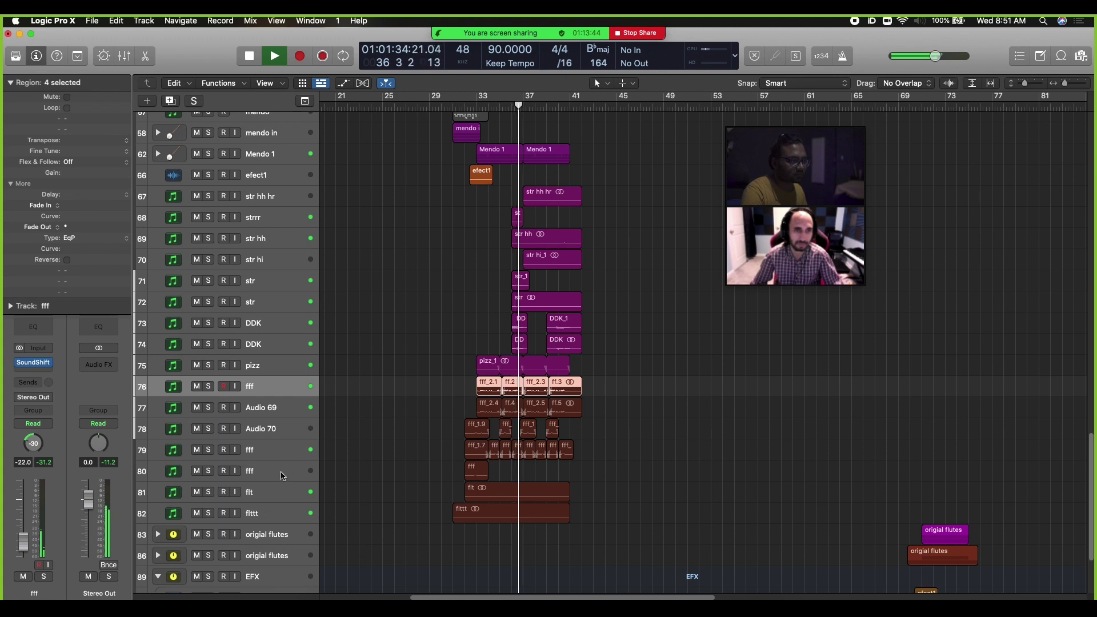
pyautogui.keyDown('shift'); pyautogui.click(285, 452); pyautogui.keyUp('shift')
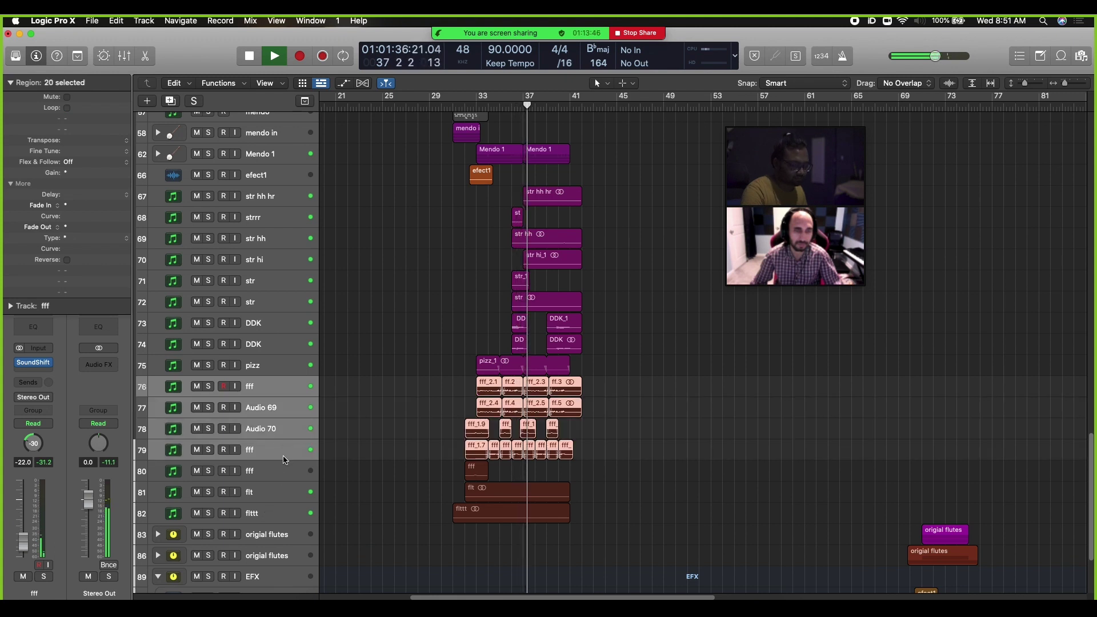
pyautogui.press('s')
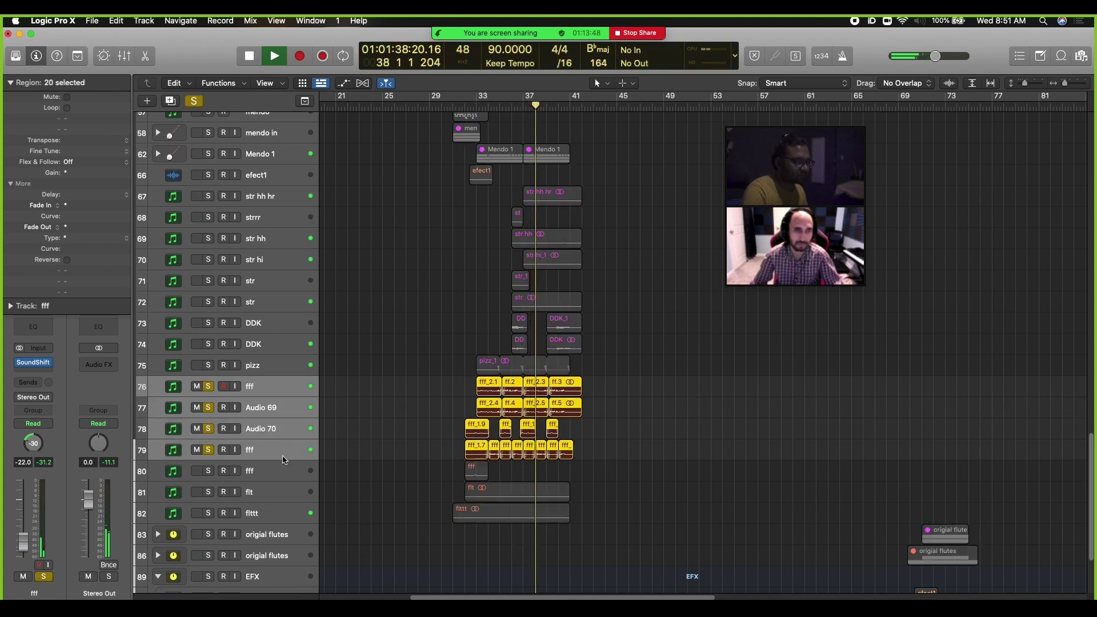
pyautogui.press('s')
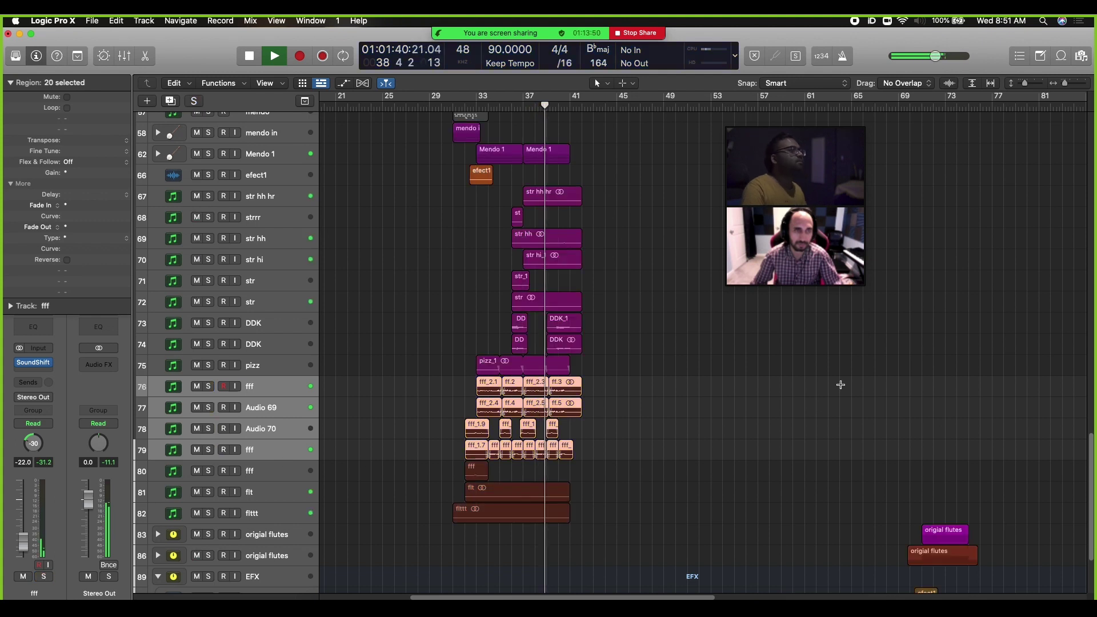
# Step: Save the project, and review the whole arrangement in a zoomed-out overview before stopping playback
pyautogui.press('super+s')
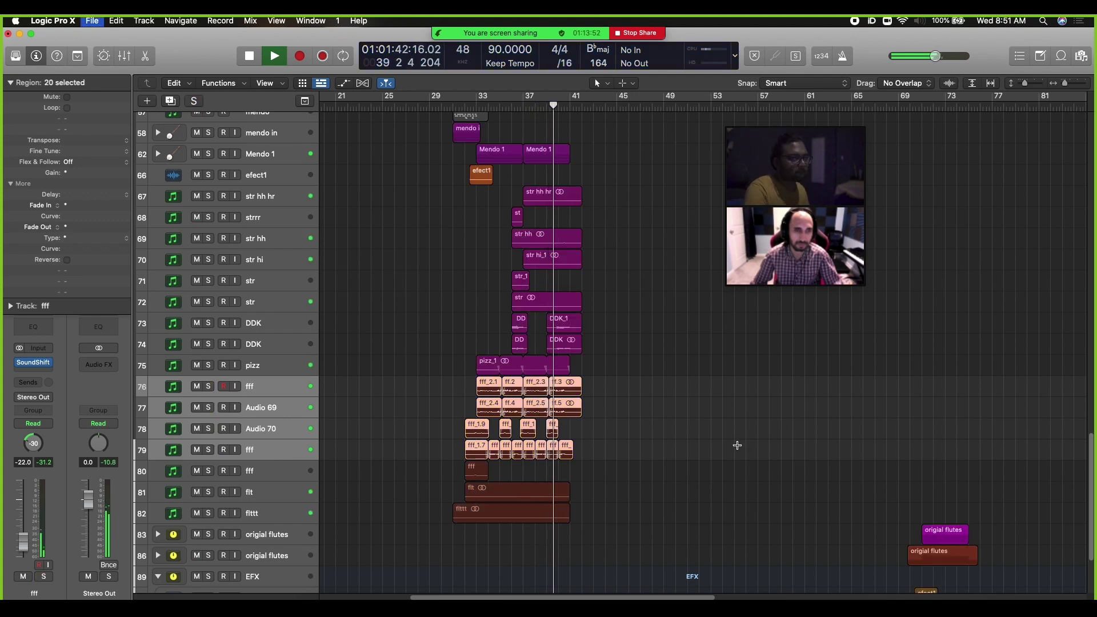
pyautogui.scroll(-4, 627, 431)
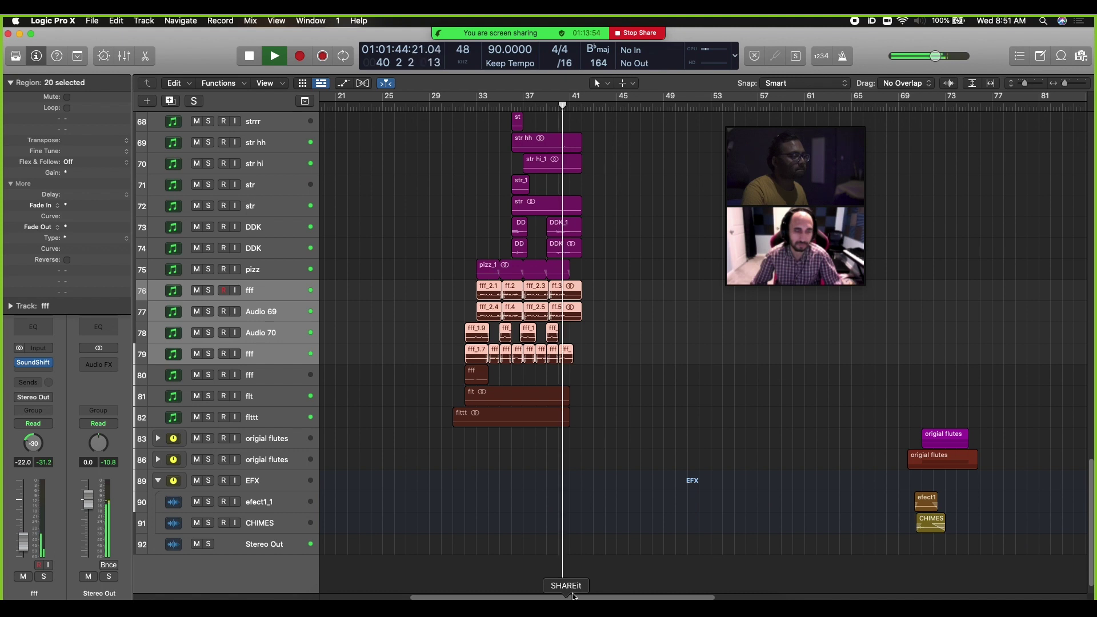
pyautogui.hscroll(5, 580, 545)
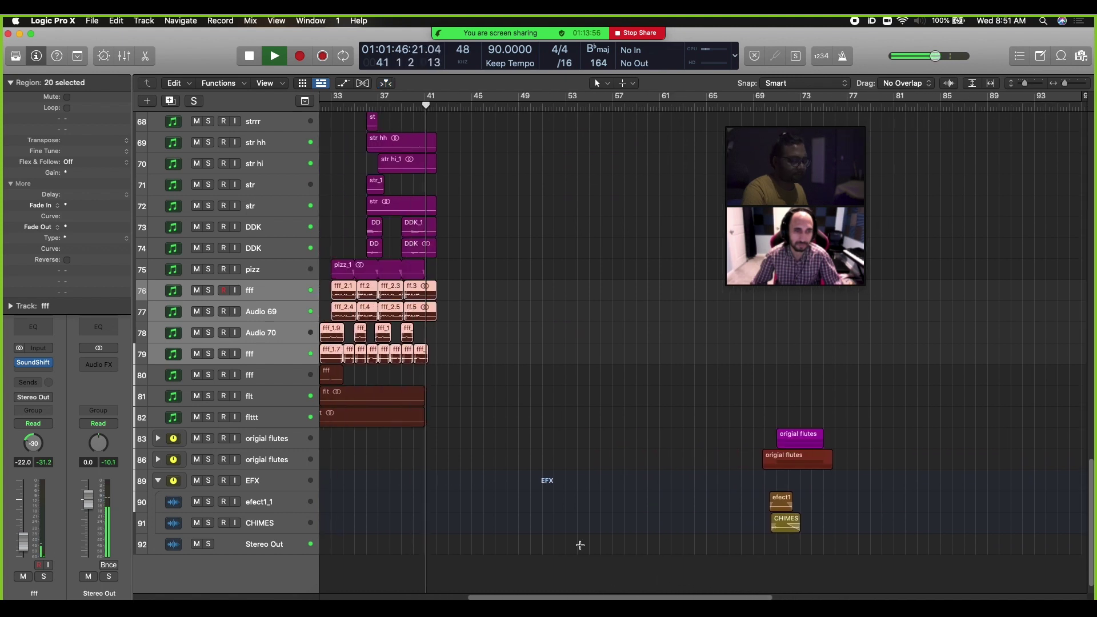
pyautogui.press('super+Up')
pyautogui.press('super+Up')
pyautogui.press('super+Up')
pyautogui.moveTo(826, 121); pyautogui.dragTo(991, 139)
pyautogui.click(664, 257)
pyautogui.press('space')
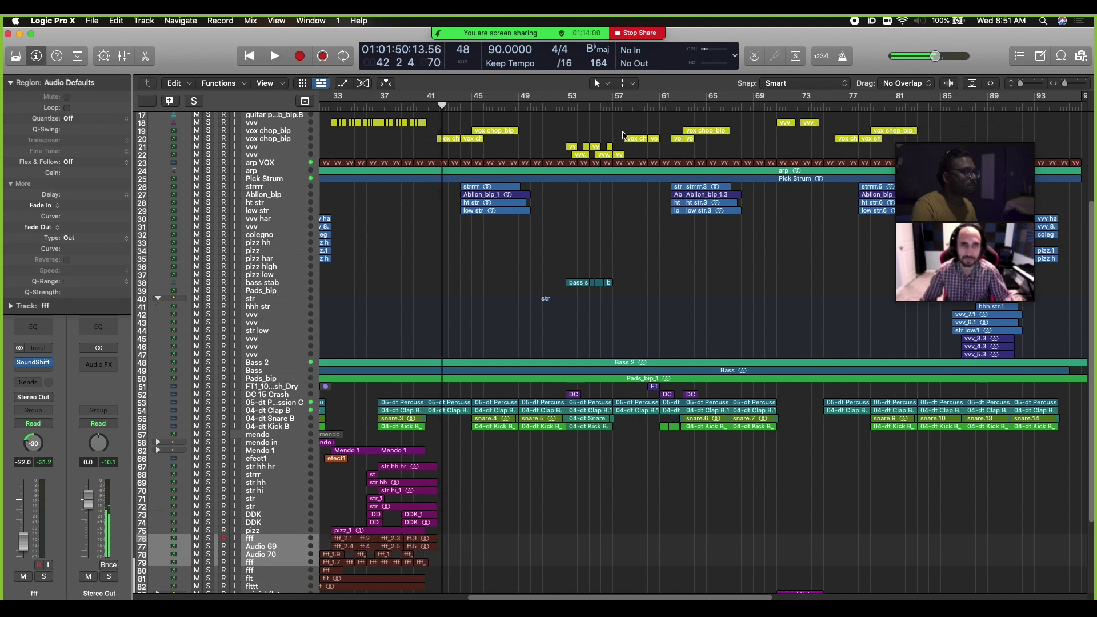
# Step: Play the arrangement from about bar 53 and examine the regions across all tracks, from the vox group down to the EFX group
pyautogui.click(623, 106)
pyautogui.press('space')
pyautogui.scroll(5, 628, 188)
pyautogui.click(566, 109)
pyautogui.press('space')
pyautogui.scroll(-10, 723, 291)
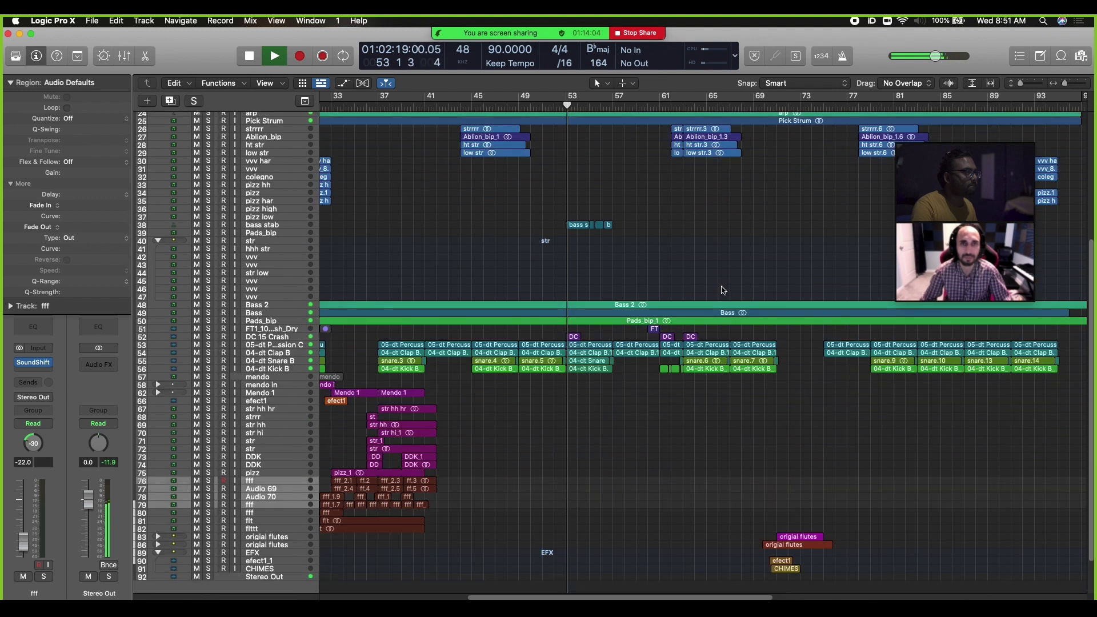
pyautogui.scroll(10, 723, 291)
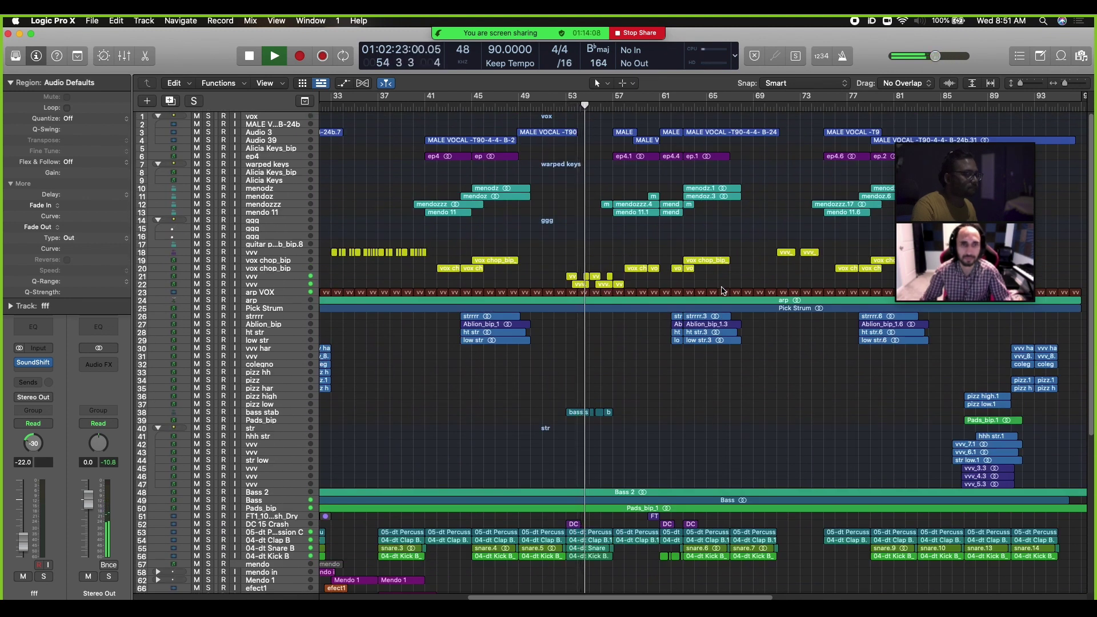
pyautogui.scroll(-8, 723, 290)
pyautogui.scroll(6, 723, 291)
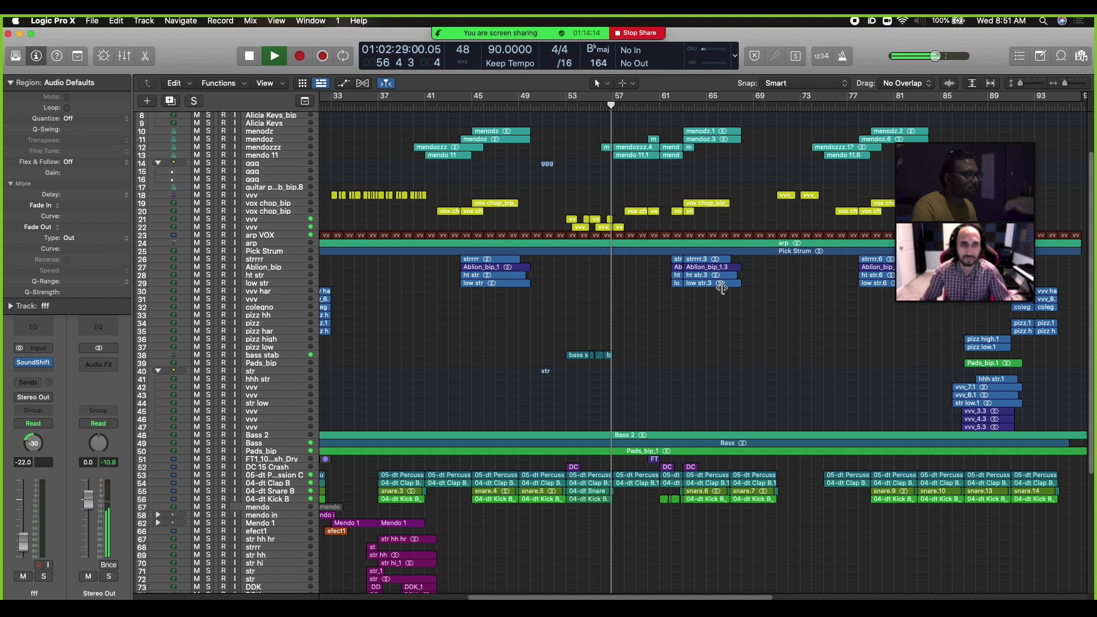
pyautogui.scroll(-4, 809, 299)
pyautogui.scroll(-4, 809, 299)
# Step: Play from about bar 70 and examine the original flutes, efect1_1 and CHIMES regions and the remaining section beyond them
pyautogui.click(771, 106)
pyautogui.press('space')
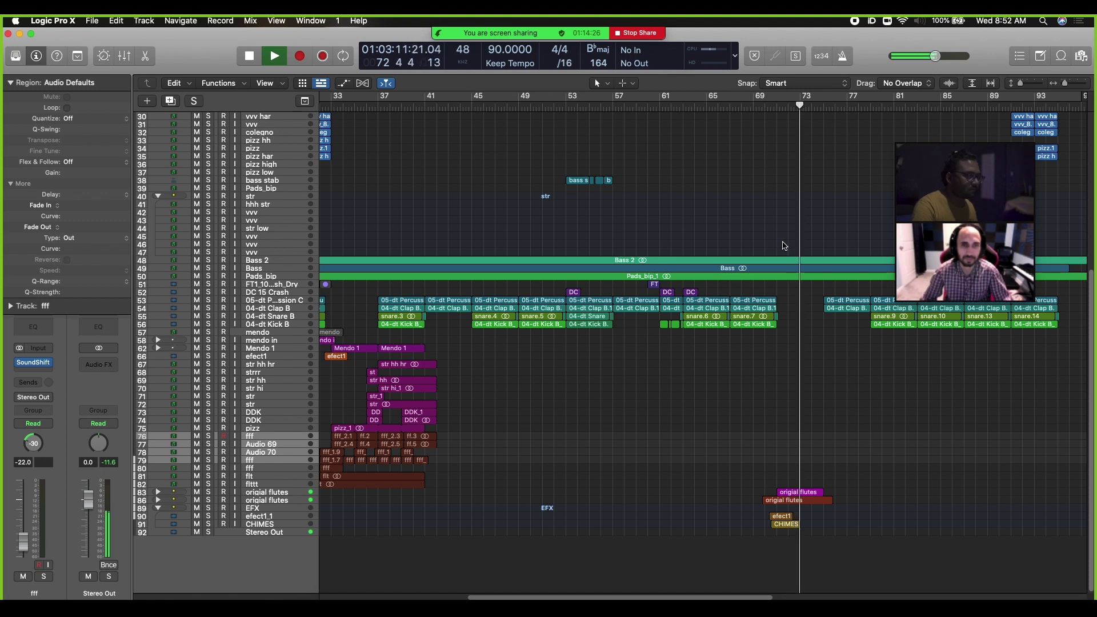
pyautogui.moveTo(609, 596); pyautogui.dragTo(713, 592)
pyautogui.scroll(6, 624, 545)
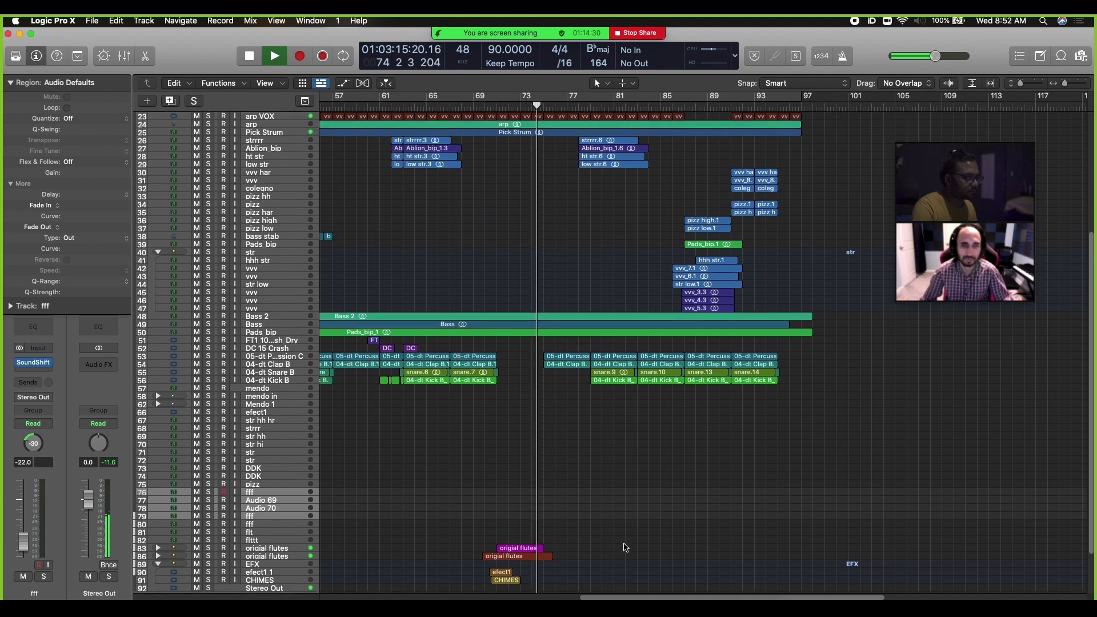
pyautogui.scroll(-6, 625, 547)
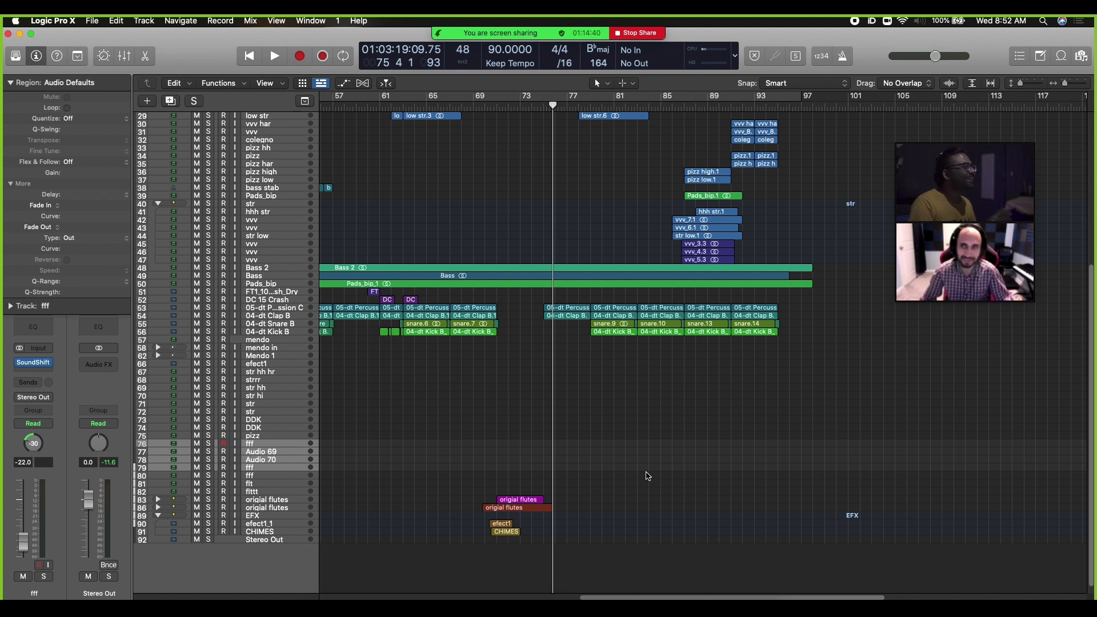
pyautogui.press('super+Left')
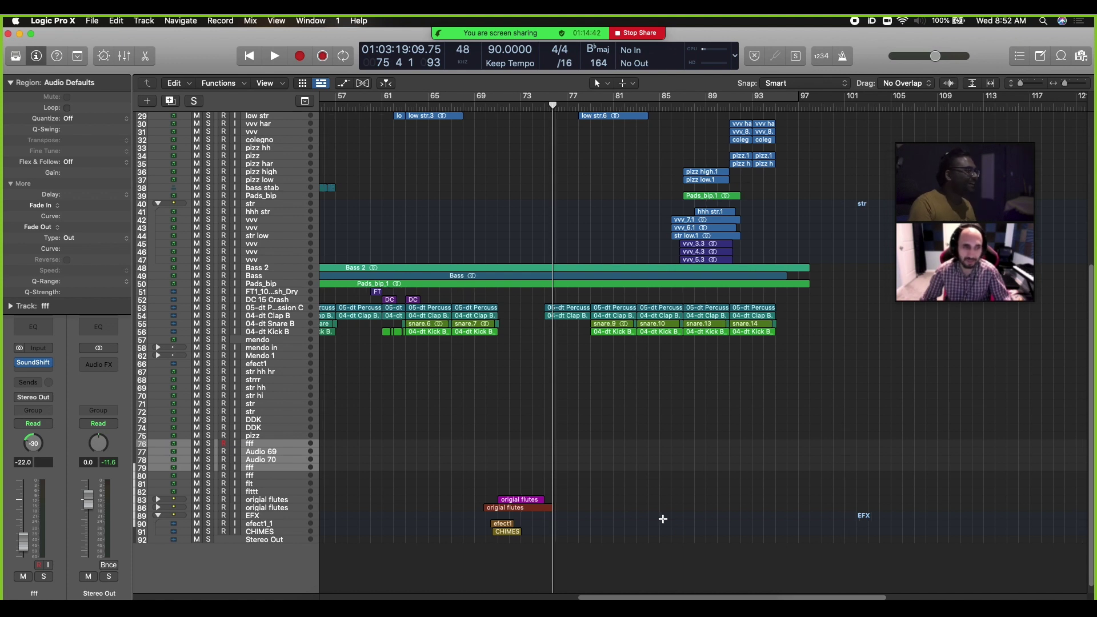
pyautogui.scroll(3, 663, 521)
pyautogui.scroll(-4, 663, 521)
# Step: Hide the Stereo Out output track from the track list by way of its mixer channel strip, and close the mixer
pyautogui.click(266, 532)
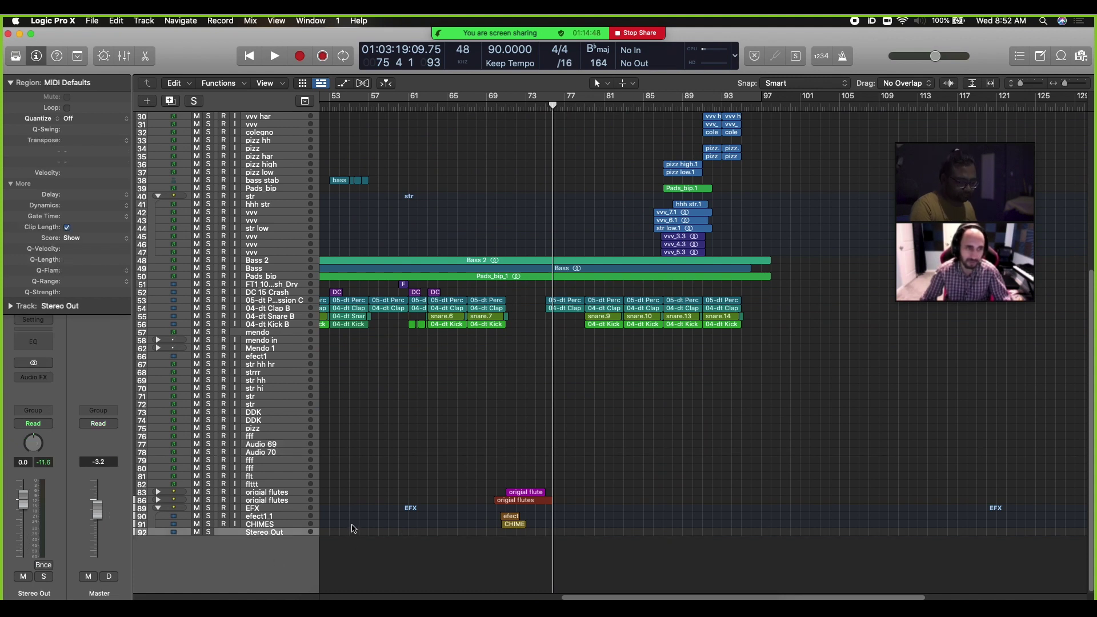
pyautogui.press('x')
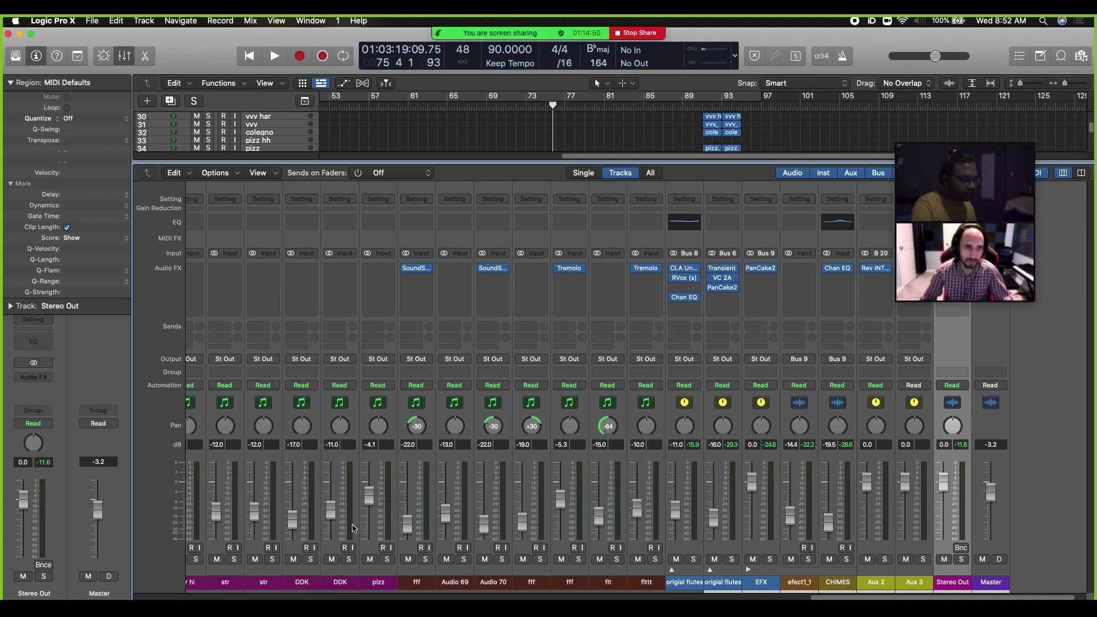
pyautogui.rightClick(942, 576)
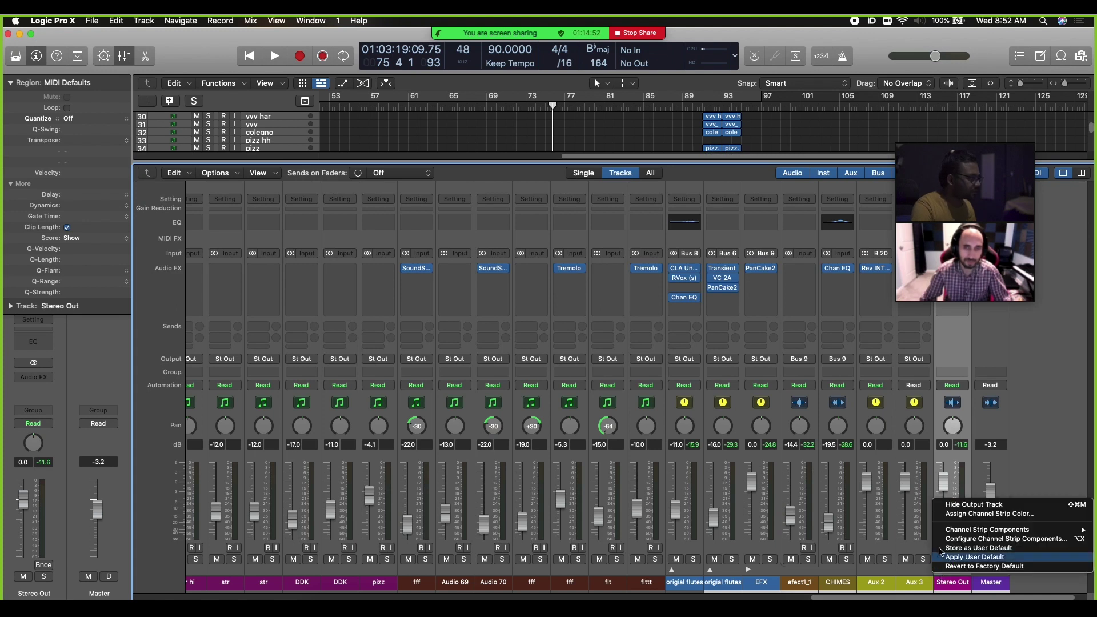
pyautogui.click(1009, 506)
pyautogui.click(1024, 581)
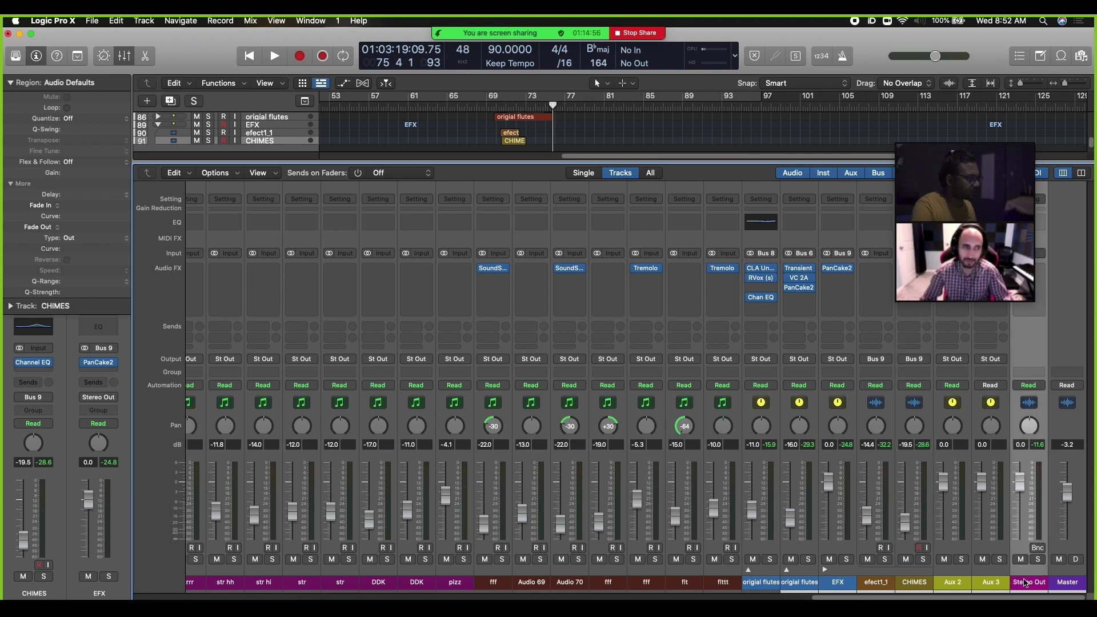
pyautogui.press('x')
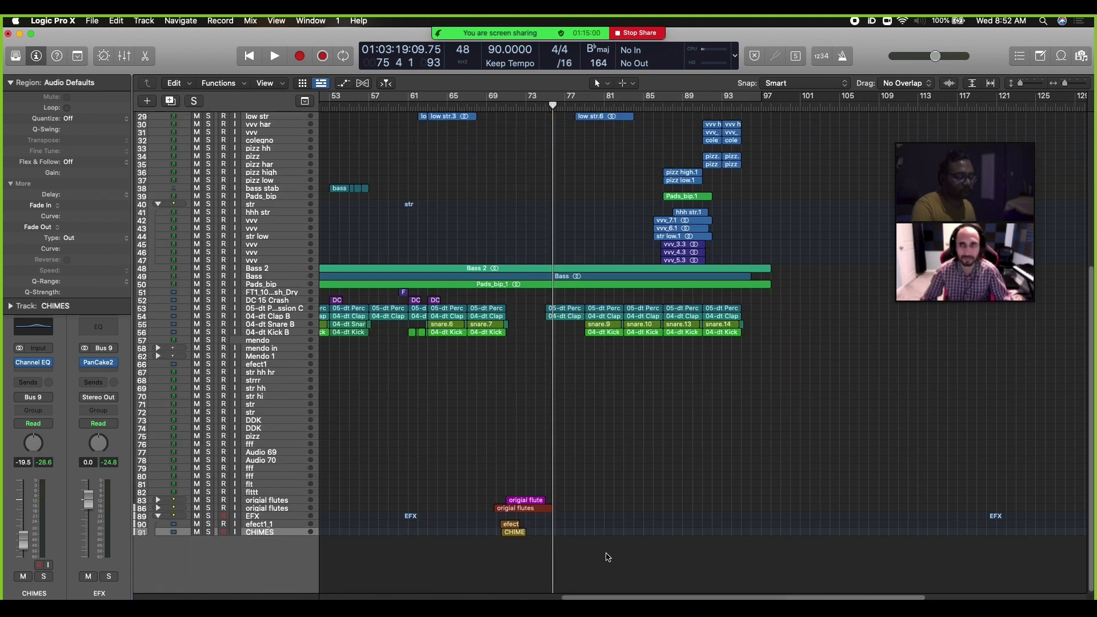
# Step: Select the flt track, play from bar 71 and from about bar 90, and examine the string and pizz regions near the ending
pyautogui.click(283, 486)
pyautogui.click(509, 108)
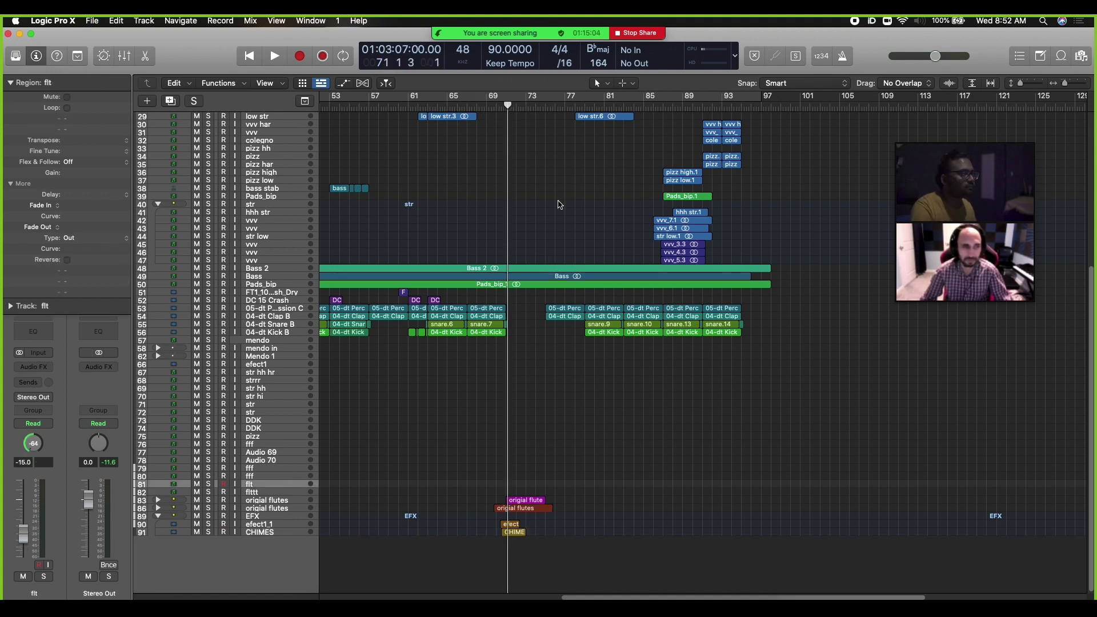
pyautogui.press('space')
pyautogui.scroll(10, 584, 248)
pyautogui.click(694, 98)
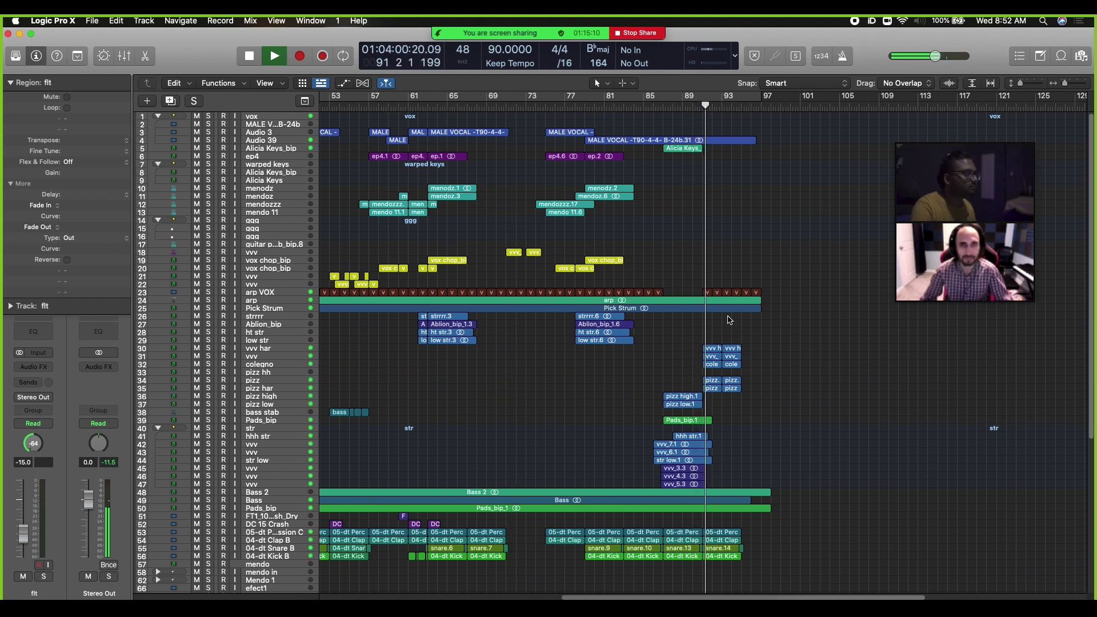
pyautogui.scroll(-5, 729, 320)
pyautogui.scroll(3, 729, 320)
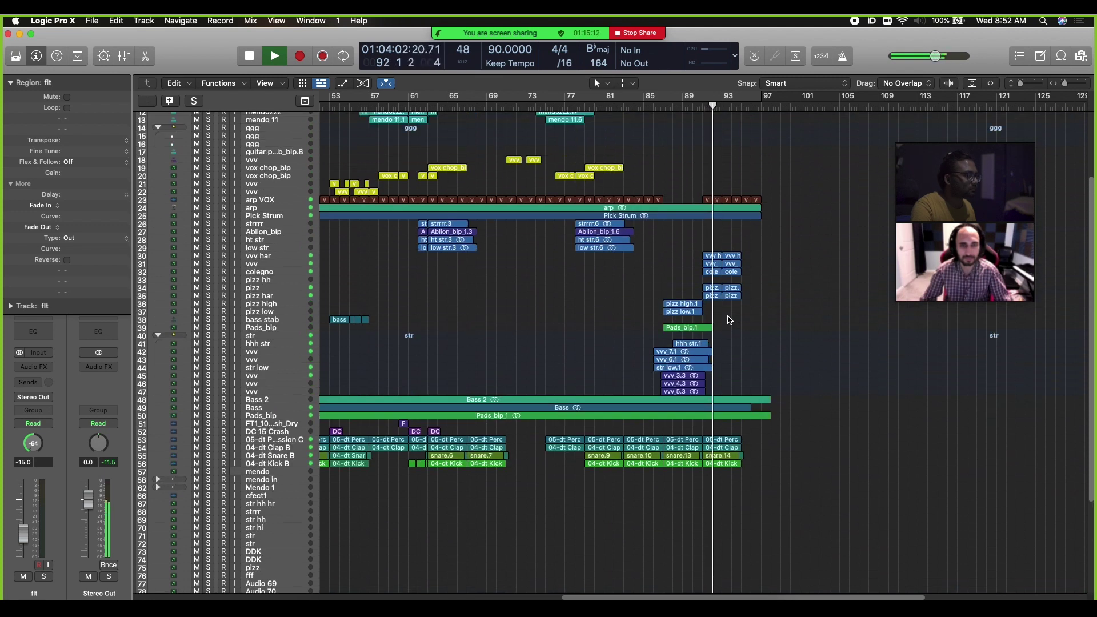
pyautogui.scroll(6, 729, 320)
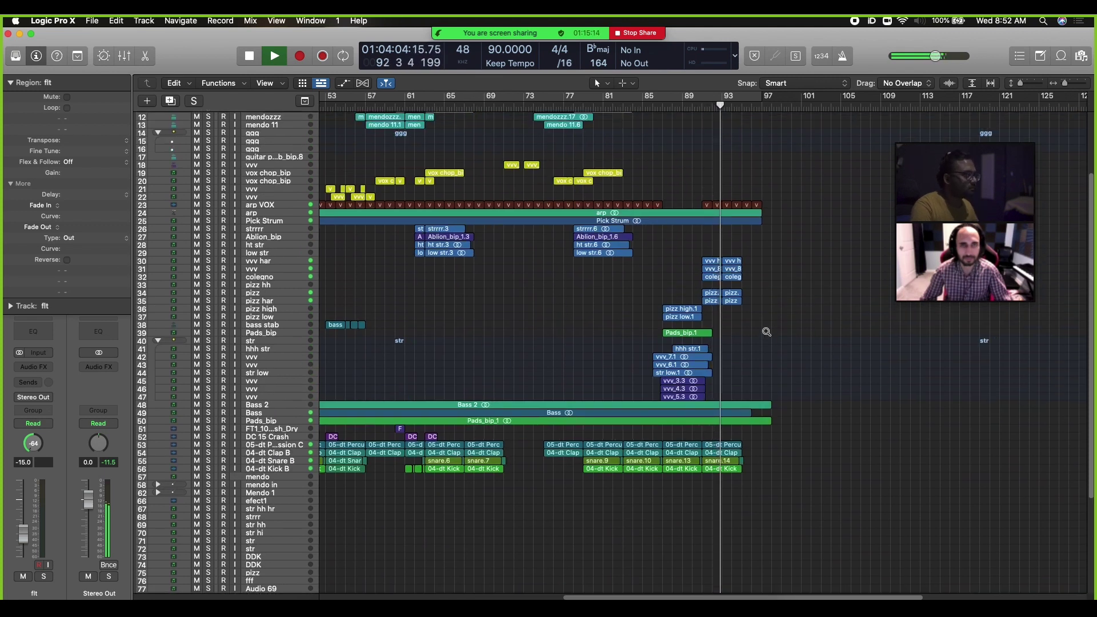
# Step: Review the song's ending up to about bar 97 across all tracks in a zoomed-out overview, and stop playback
pyautogui.scroll(-6, 767, 334)
pyautogui.scroll(4, 767, 334)
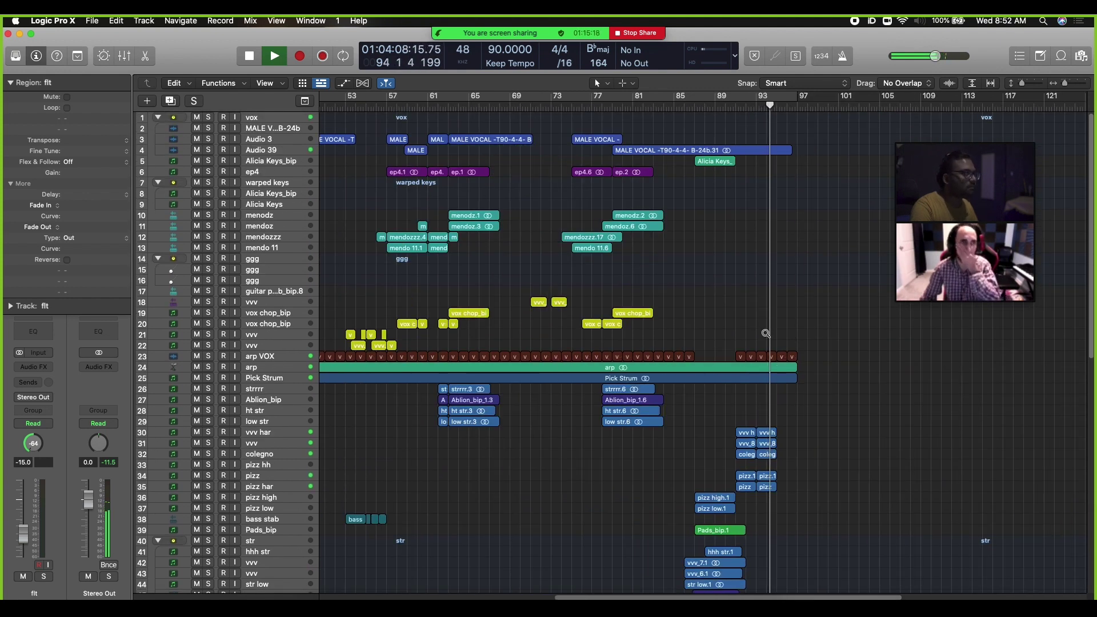
pyautogui.scroll(-2, 766, 333)
pyautogui.scroll(-3, 765, 332)
pyautogui.scroll(-6, 766, 334)
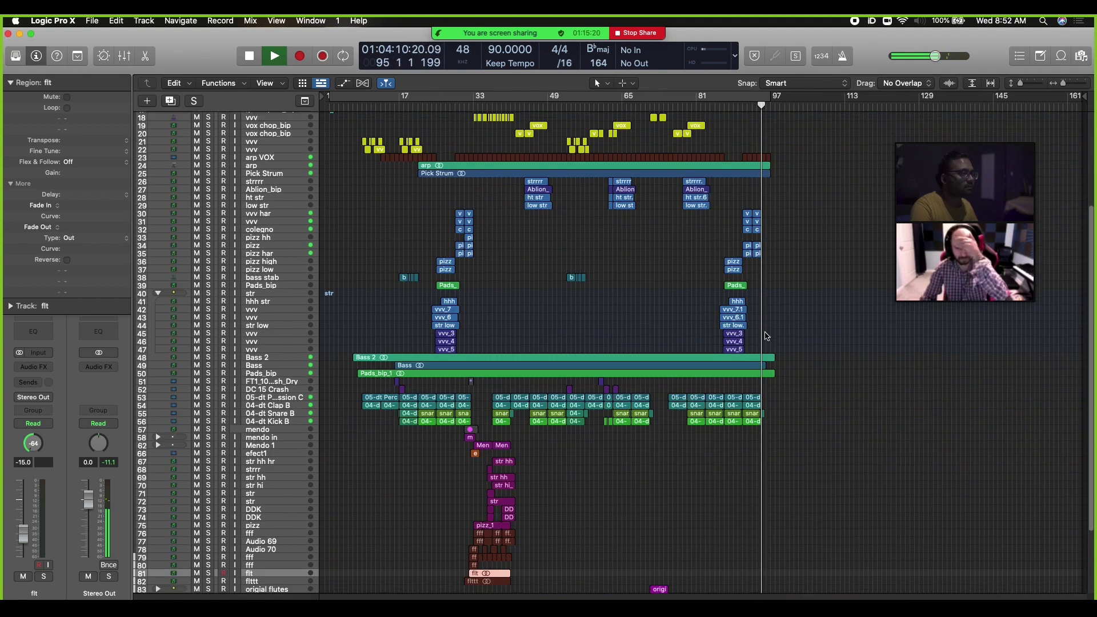
pyautogui.scroll(6, 766, 336)
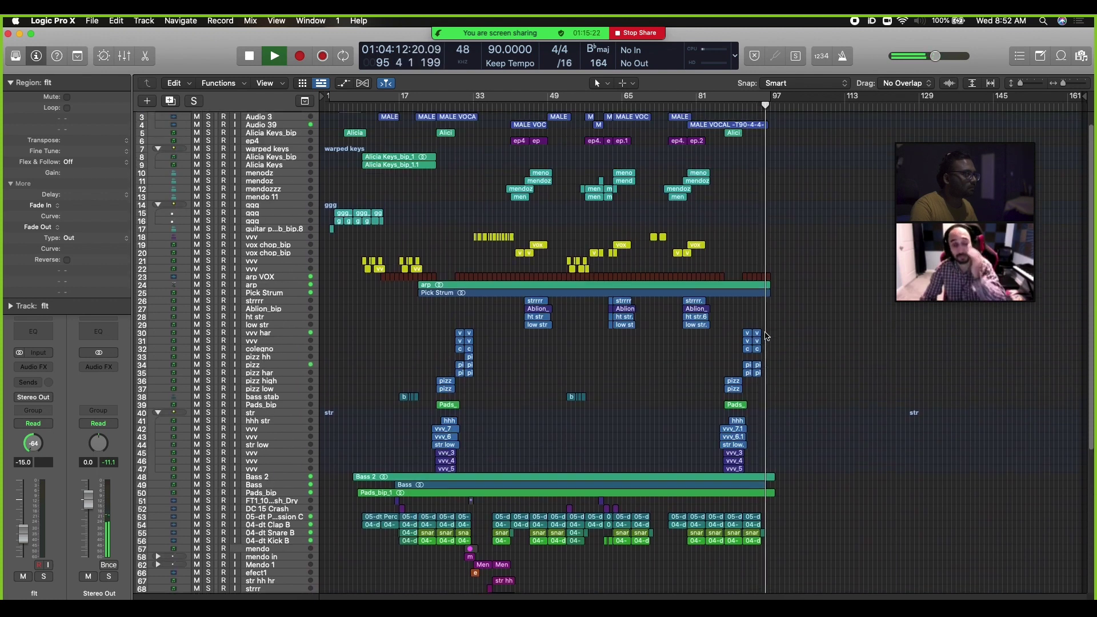
pyautogui.scroll(2, 765, 333)
pyautogui.scroll(-1, 765, 333)
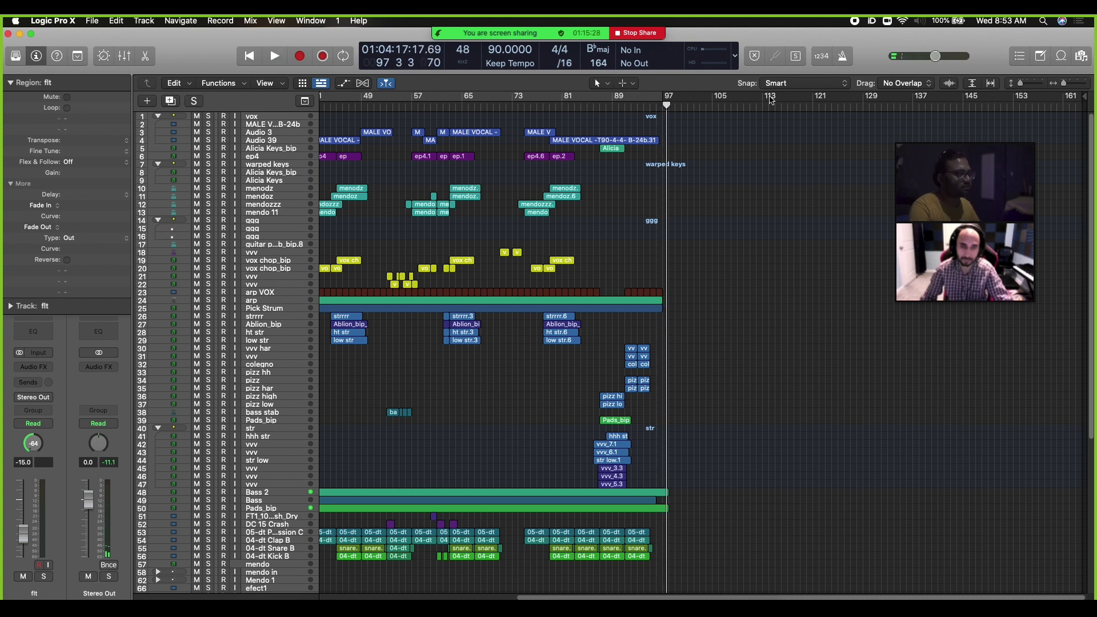
# Step: Audition the arp VOX track soloed from bar 79 with its regions magnified, and turn its solo off
pyautogui.scroll(5, 722, 313)
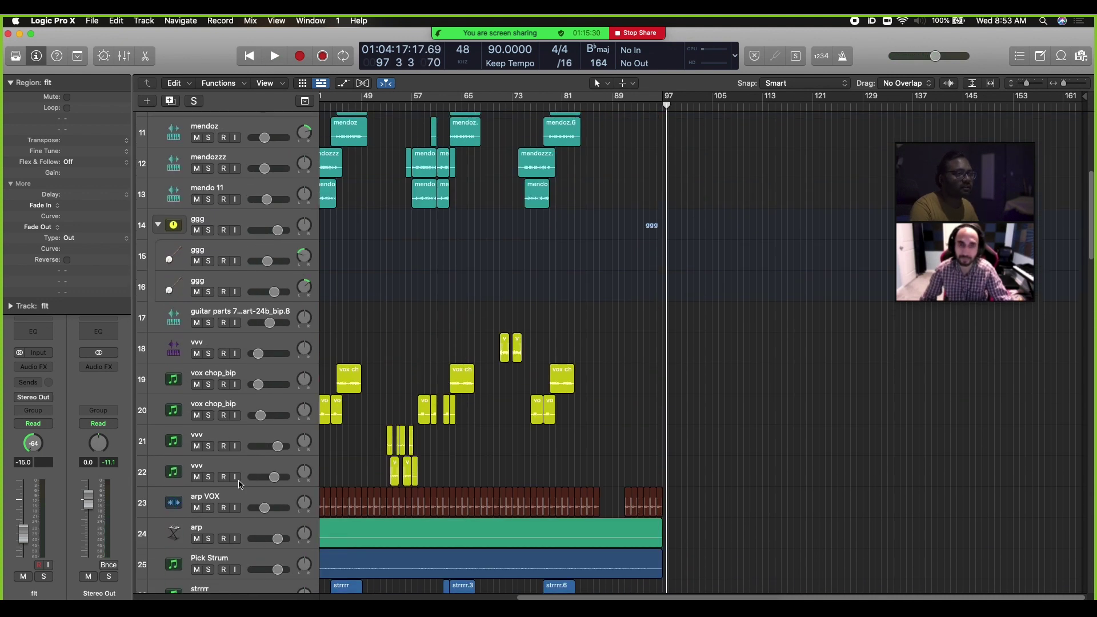
pyautogui.click(221, 492)
pyautogui.scroll(-5, 385, 466)
pyautogui.click(551, 105)
pyautogui.press('s')
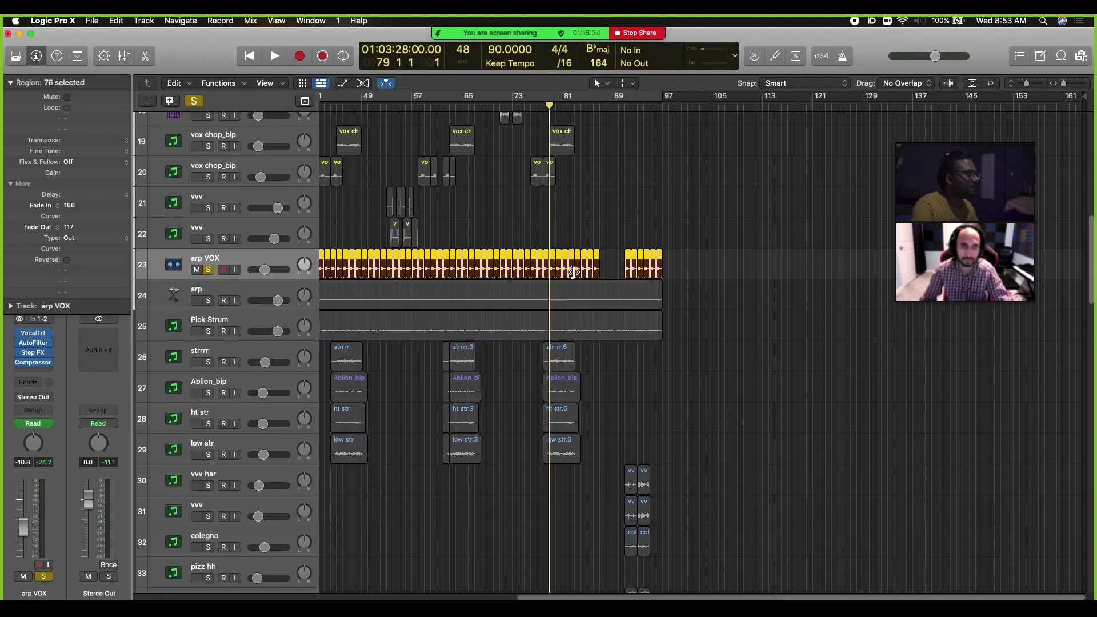
pyautogui.press('super+Right')
pyautogui.press('super+Right')
pyautogui.press('super+Down')
pyautogui.press('super+Right')
pyautogui.press('super+Down')
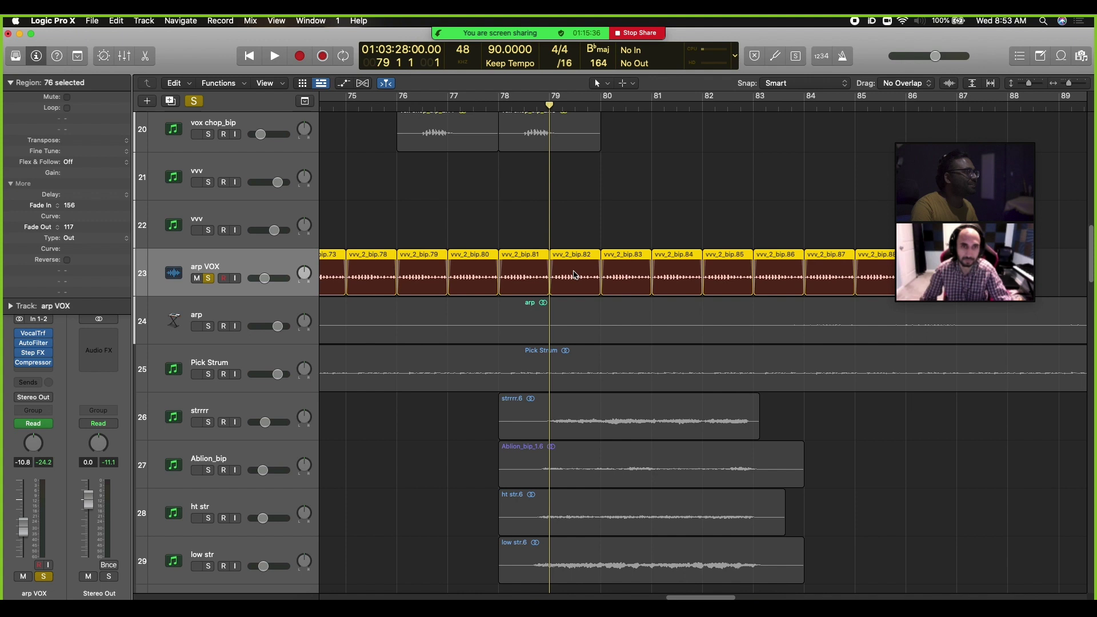
pyautogui.press('space')
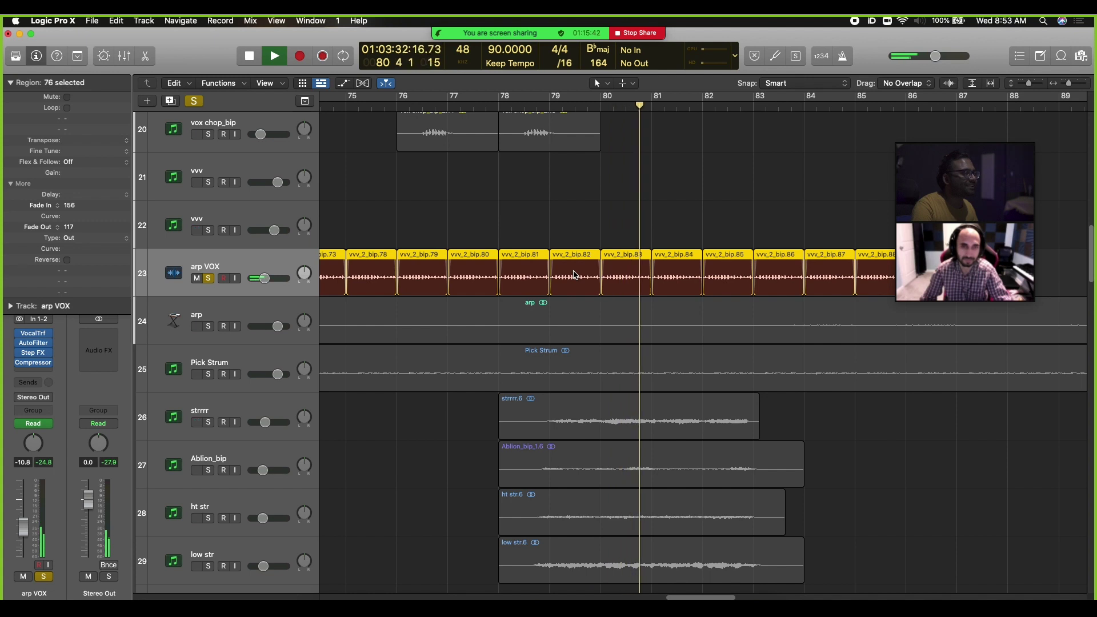
pyautogui.press('space')
pyautogui.click(194, 101)
# Step: Audition the strrrr, Ablion_bip, ht str and low str tracks soloed together from about bar 78, and clear the solos
pyautogui.scroll(-5, 429, 293)
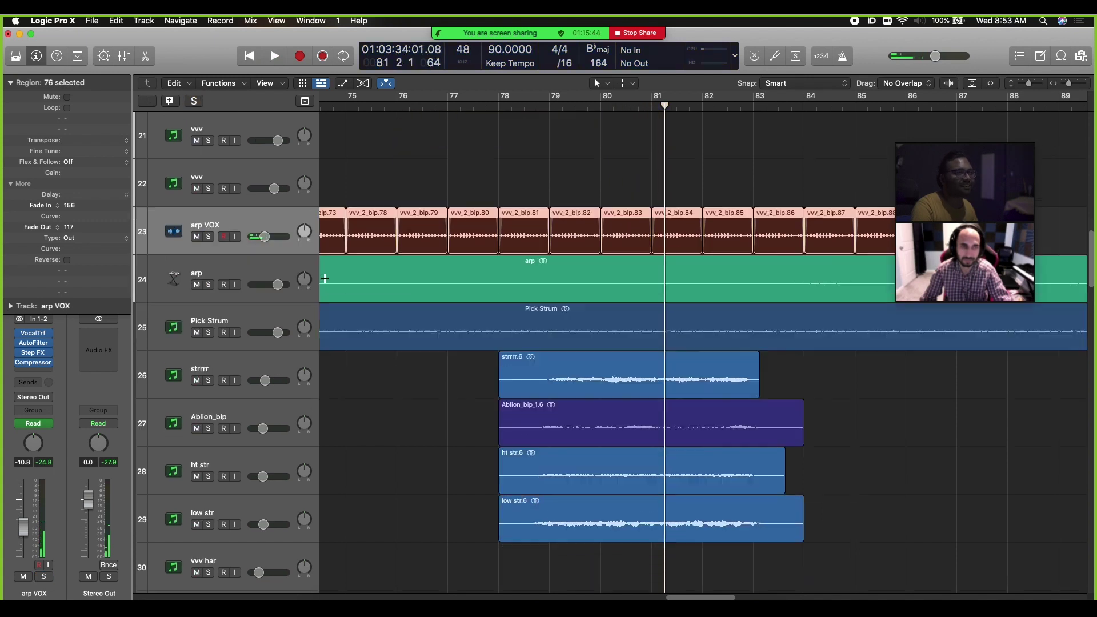
pyautogui.click(534, 130)
pyautogui.press('space')
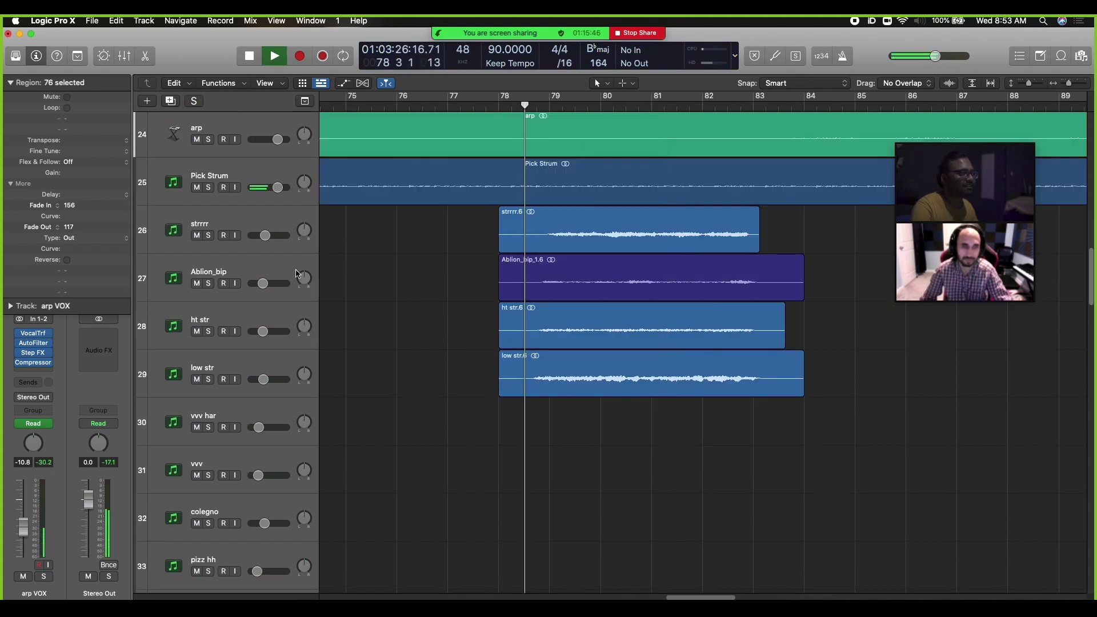
pyautogui.moveTo(209, 235); pyautogui.dragTo(220, 376)
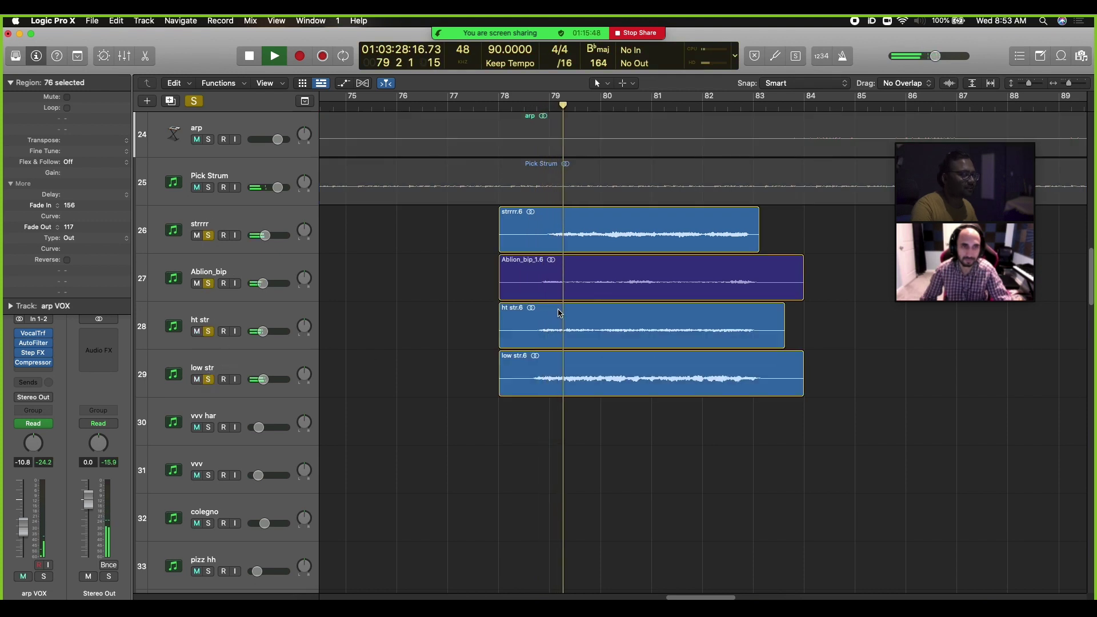
pyautogui.press('super+Left')
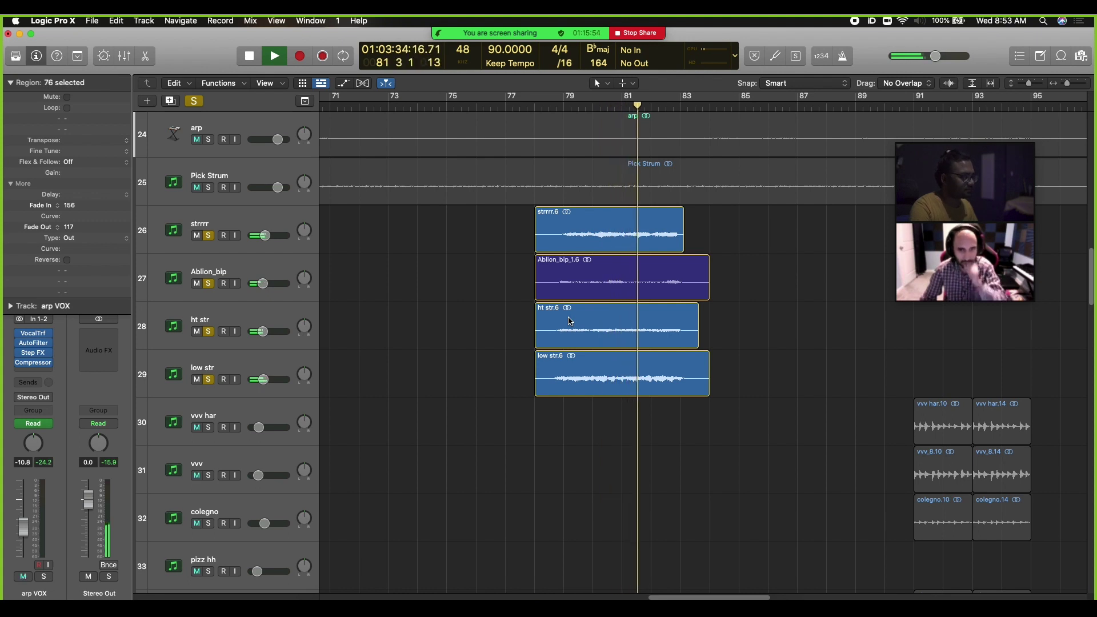
pyautogui.scroll(2, 615, 327)
pyautogui.scroll(-3, 615, 327)
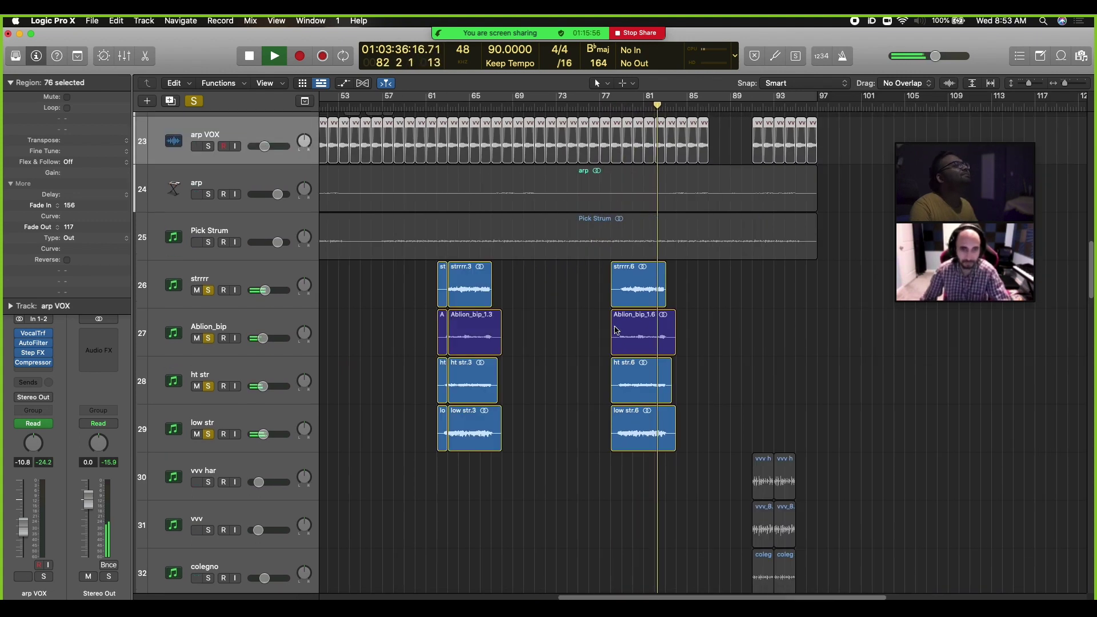
pyautogui.press('space')
pyautogui.hotkey('ctrl', 's')
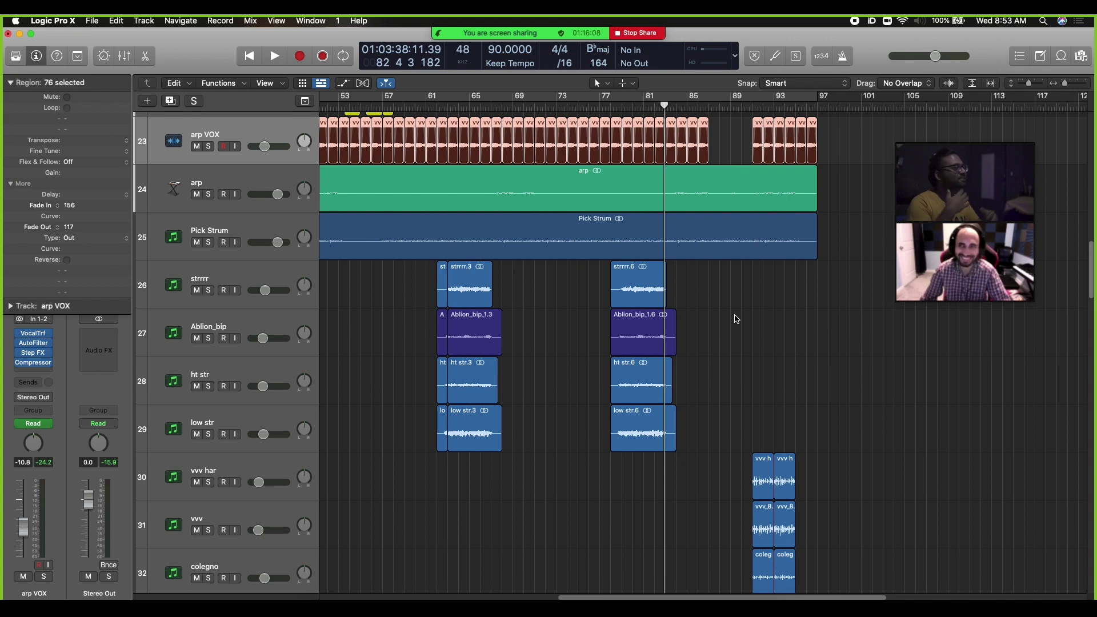
# Step: Deselect the arp VOX regions, move the playhead to bar 40, and review the upper tracks in a full-song overview
pyautogui.press('z')
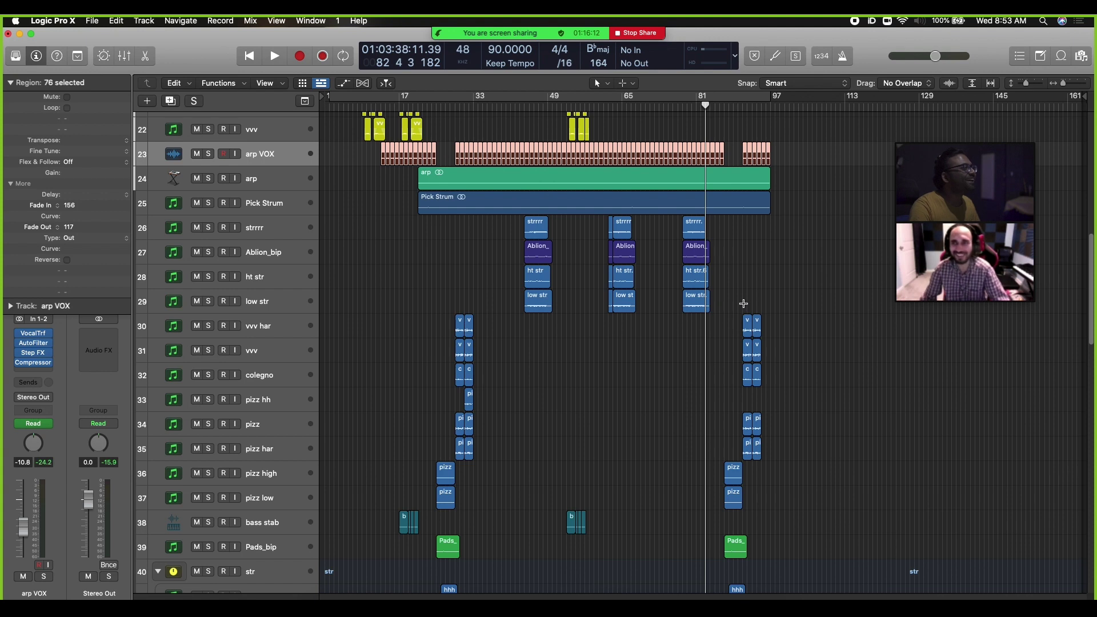
pyautogui.scroll(5, 744, 304)
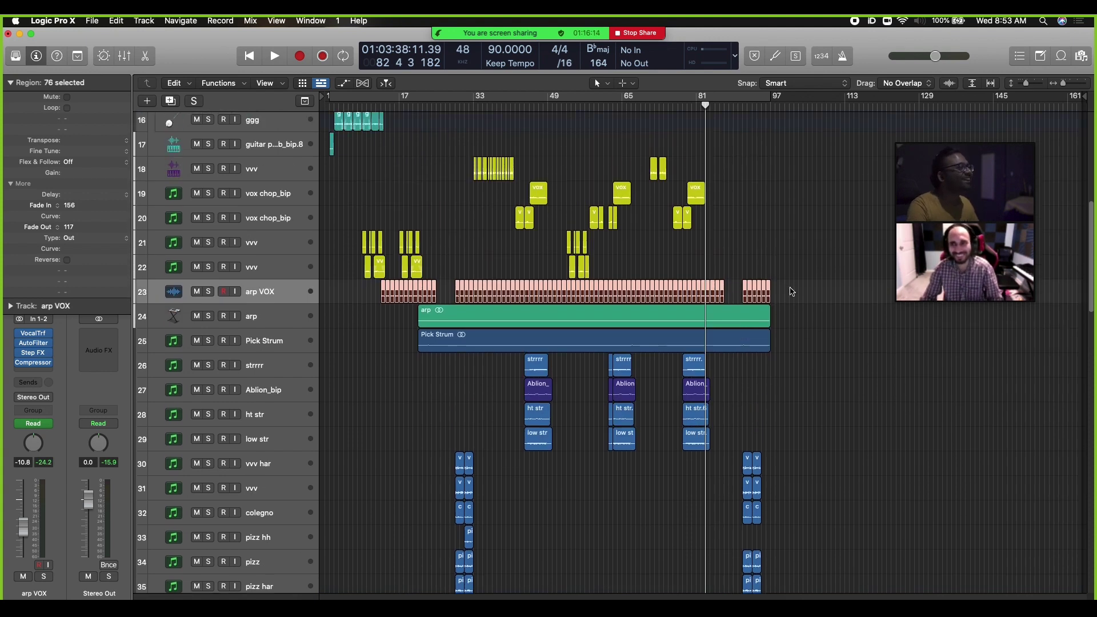
pyautogui.click(792, 292)
pyautogui.scroll(10, 788, 289)
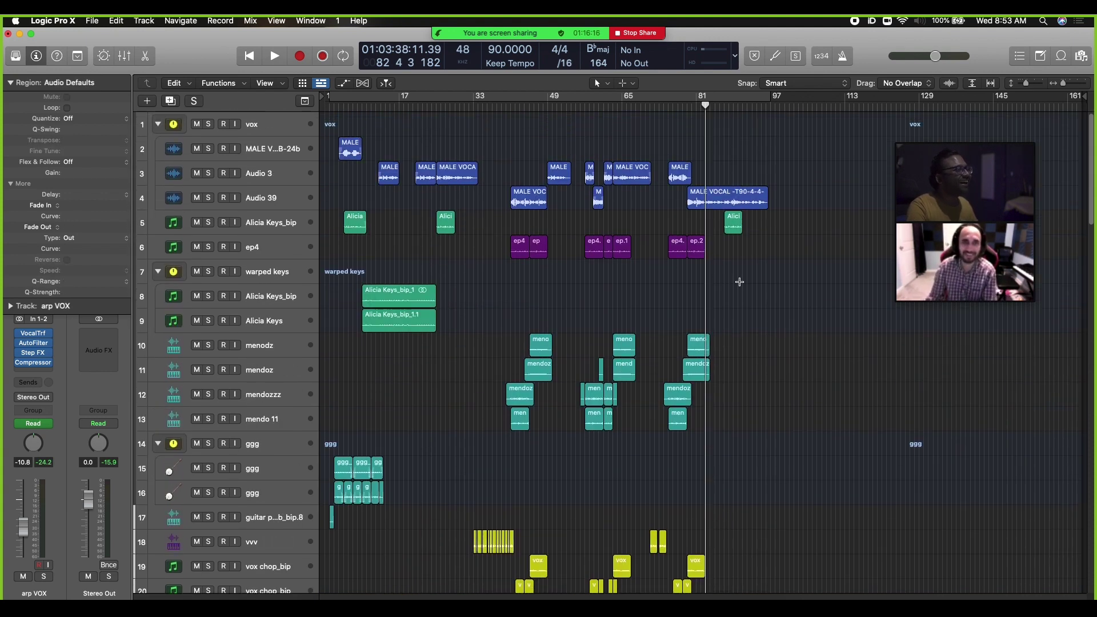
pyautogui.click(507, 106)
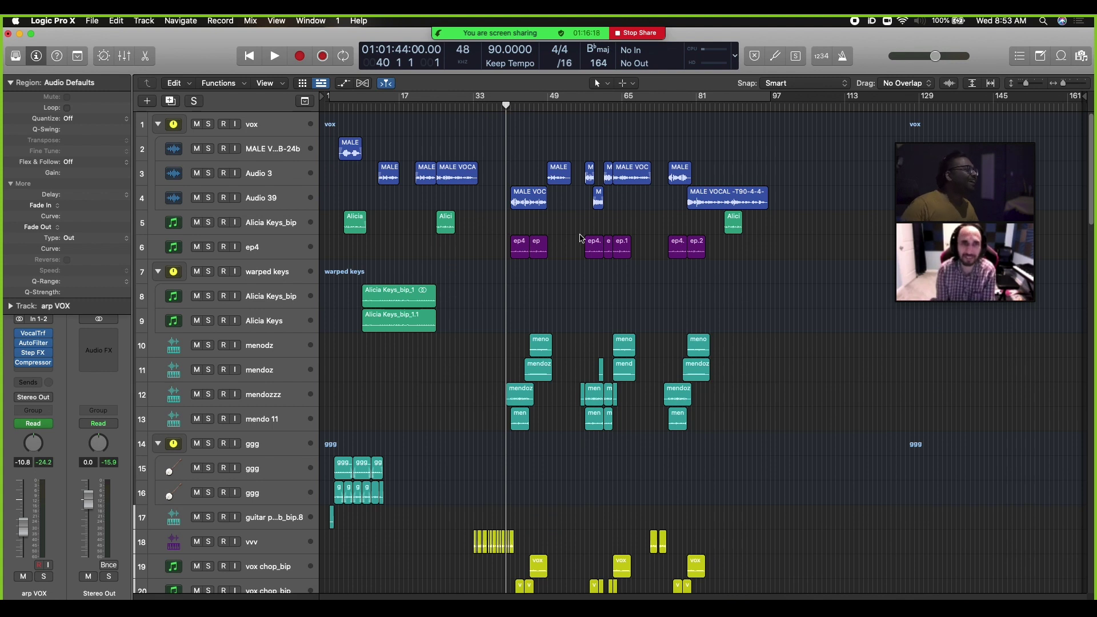
pyautogui.scroll(-10, 585, 351)
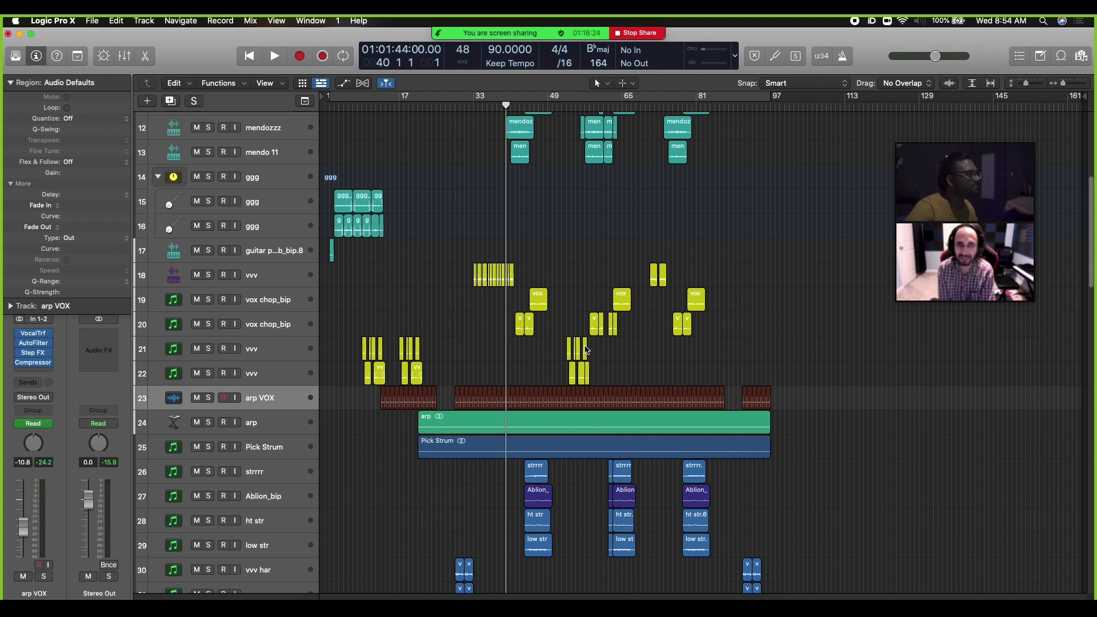
# Step: Review all tracks from the vocals down to the EFX stack at the end of the list, ending in a zoomed-out full-song overview
pyautogui.scroll(-20, 586, 350)
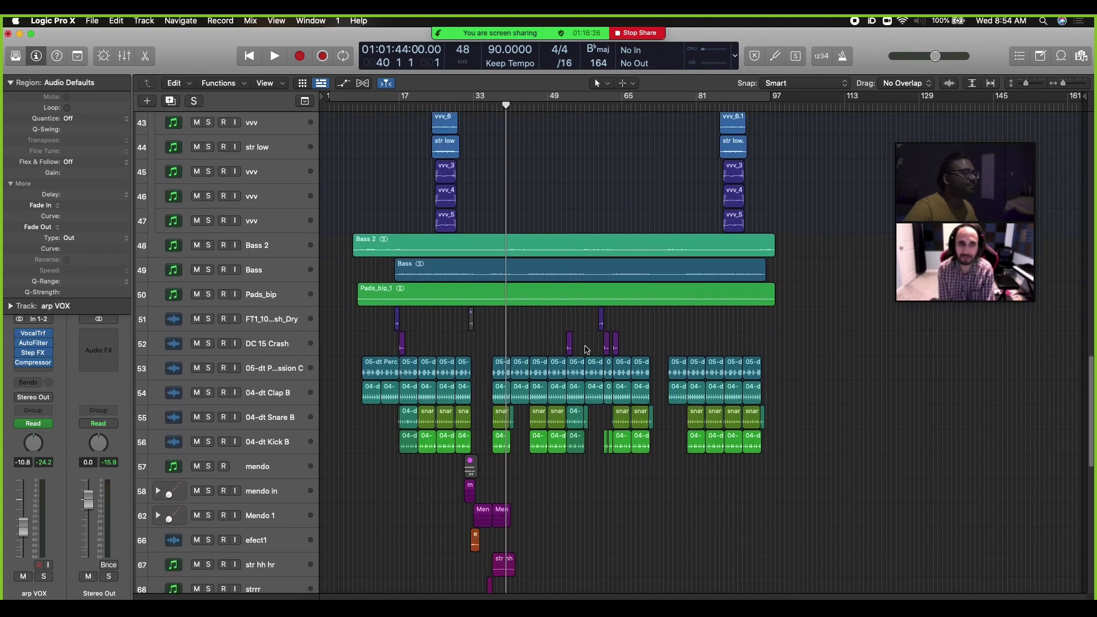
pyautogui.scroll(-6, 586, 350)
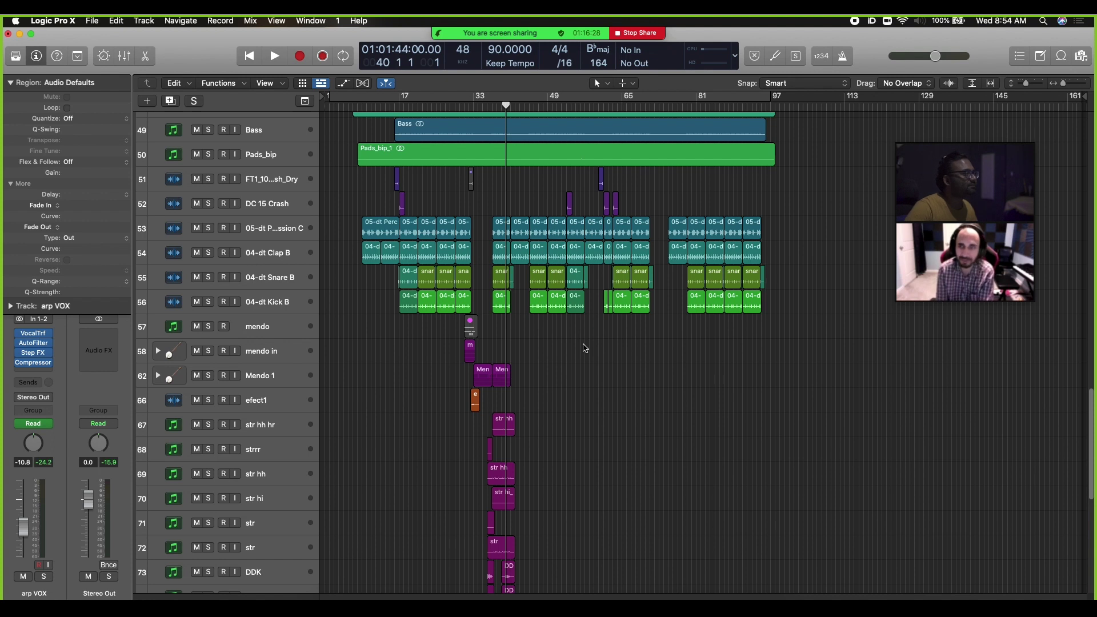
pyautogui.scroll(-19, 585, 348)
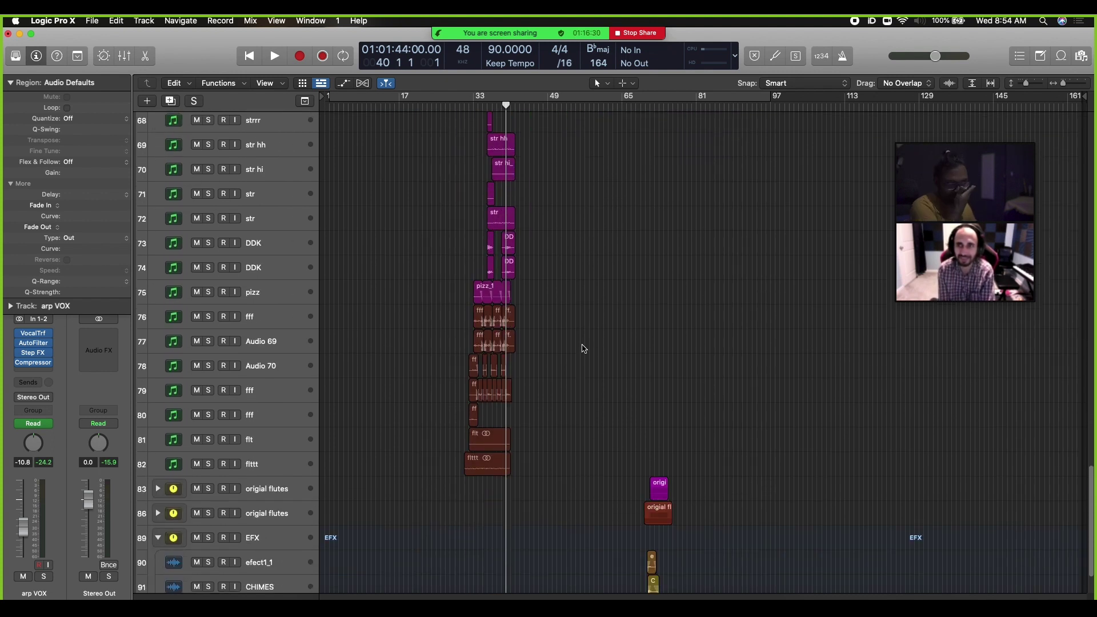
pyautogui.scroll(-3, 584, 344)
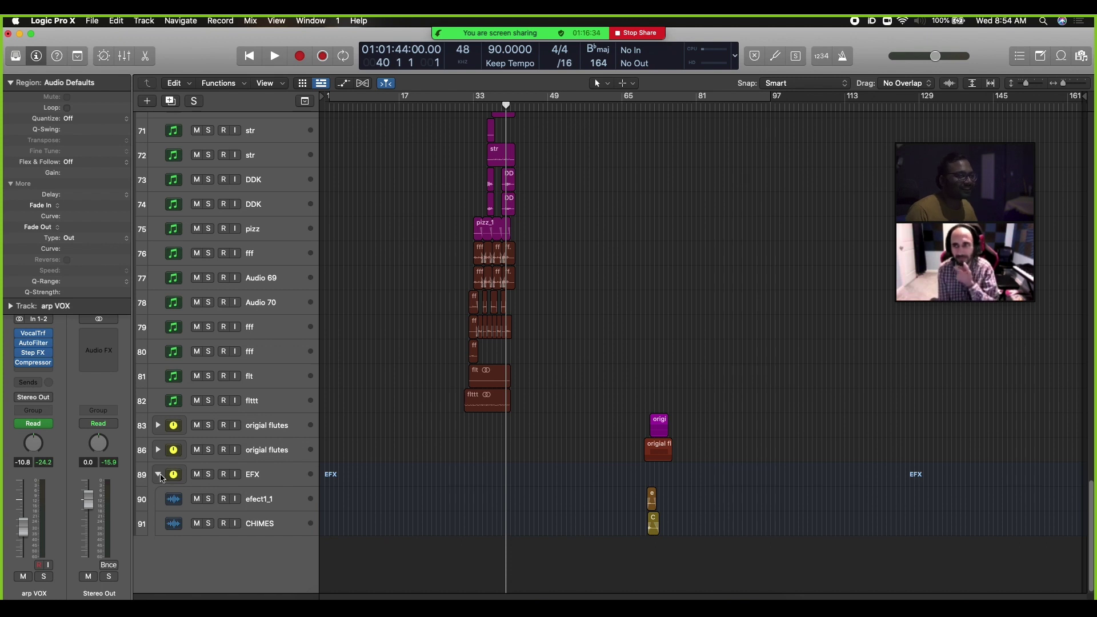
pyautogui.scroll(20, 390, 500)
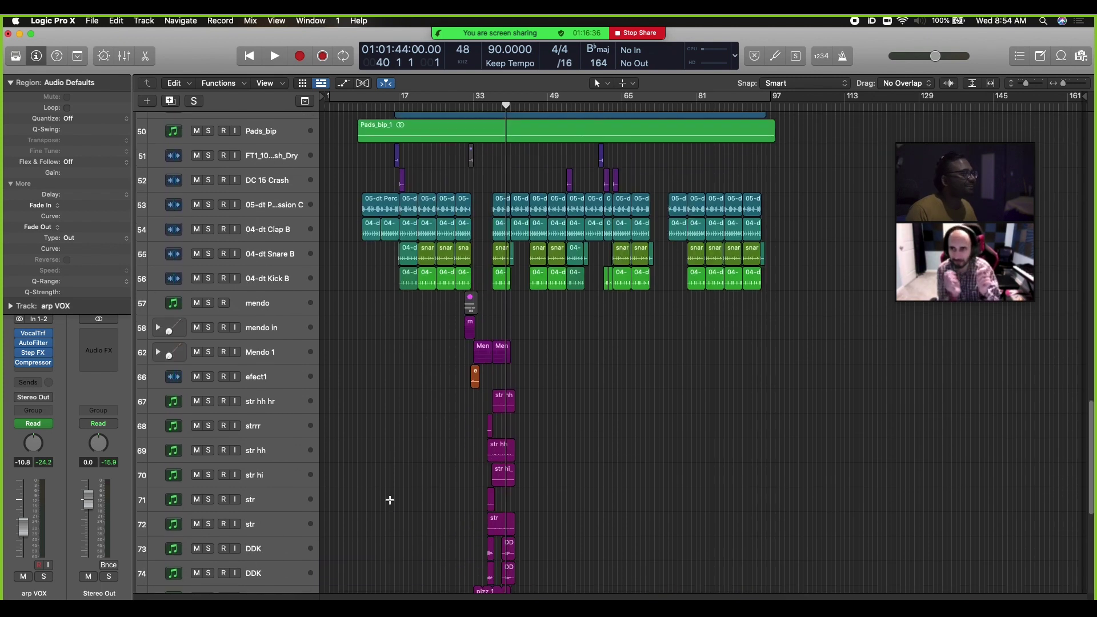
pyautogui.scroll(3, 390, 500)
pyautogui.scroll(-10, 390, 500)
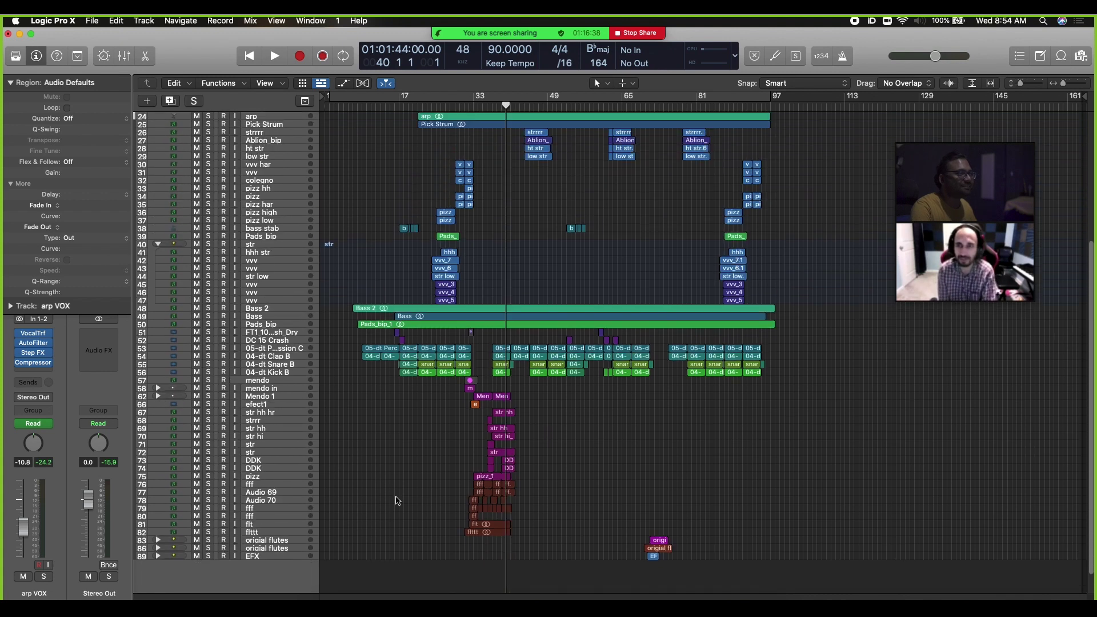
pyautogui.scroll(-8, 397, 497)
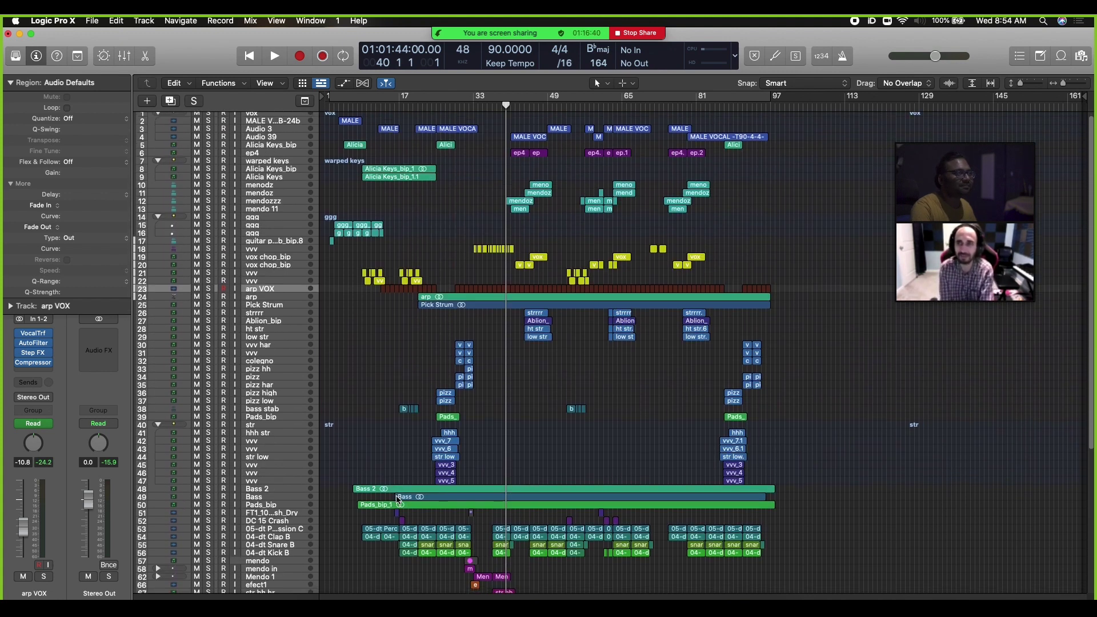
# Step: Select the collapsed EFX track stack at the end of the track list
pyautogui.click(280, 536)
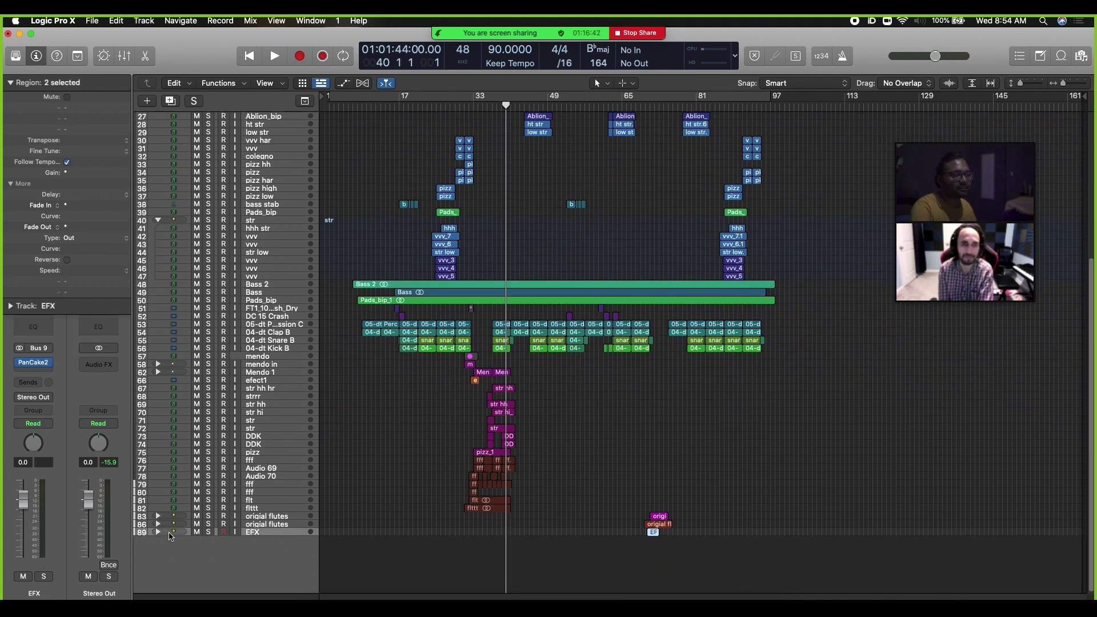
pyautogui.click(159, 532)
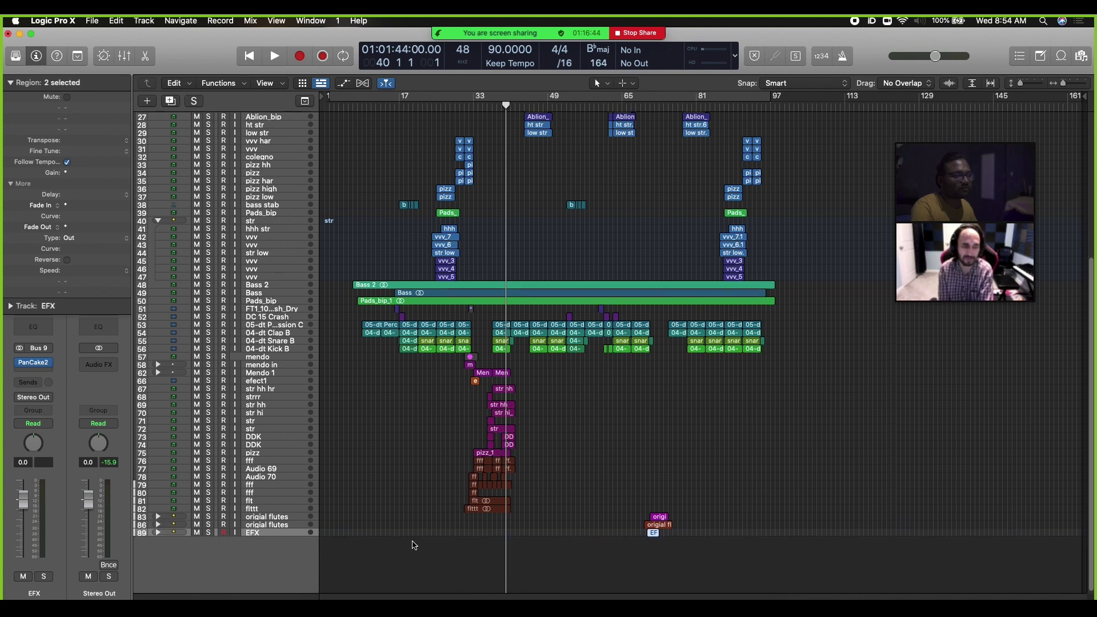
pyautogui.scroll(8, 414, 540)
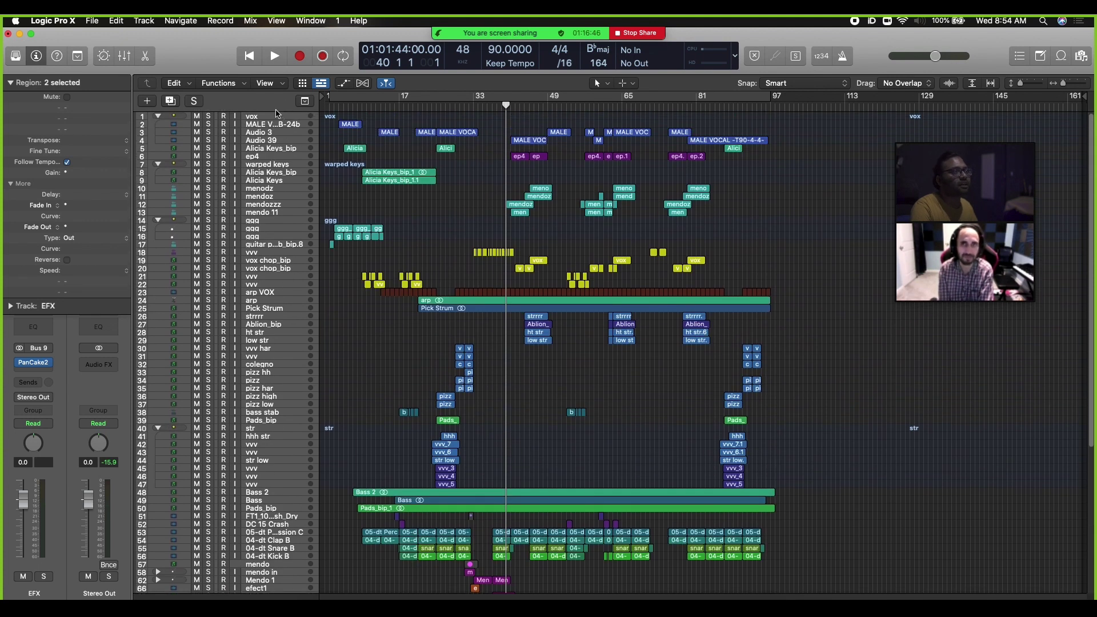
# Step: Turn on a cycle range spanning the song from bar 2 to bar 97, and check it against the tracks
pyautogui.moveTo(336, 113); pyautogui.dragTo(330, 125)
pyautogui.click(487, 101)
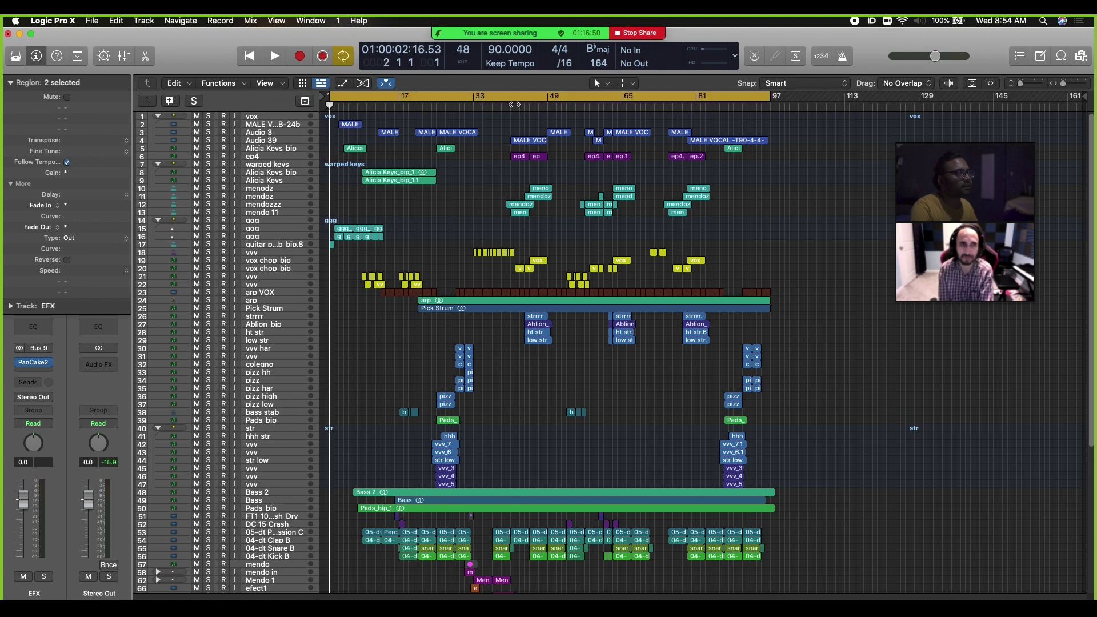
pyautogui.scroll(-8, 746, 262)
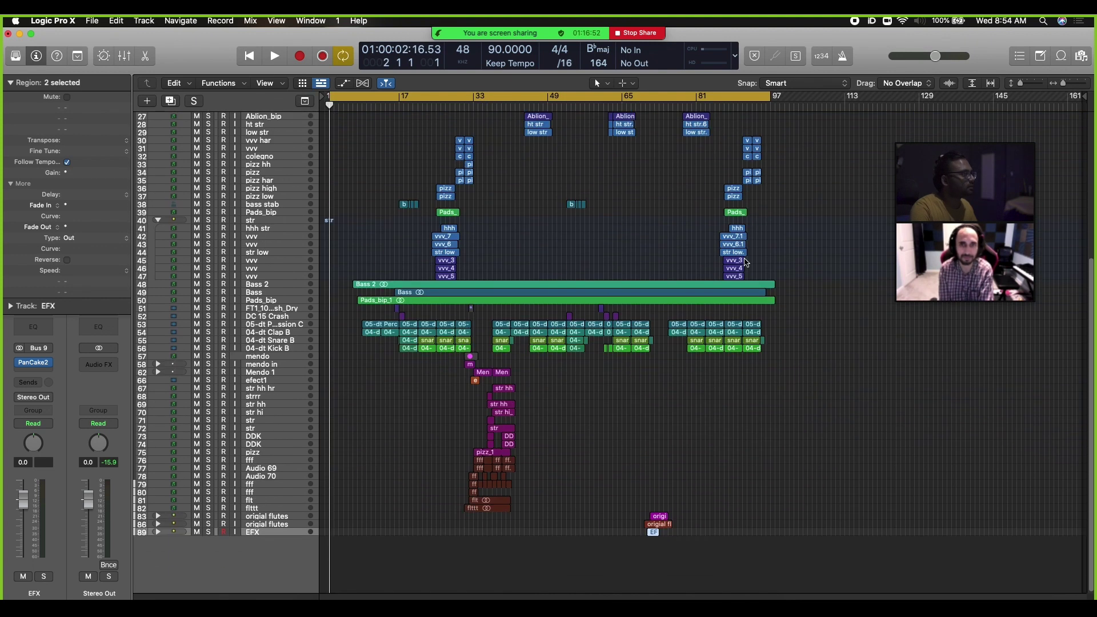
pyautogui.scroll(8, 748, 262)
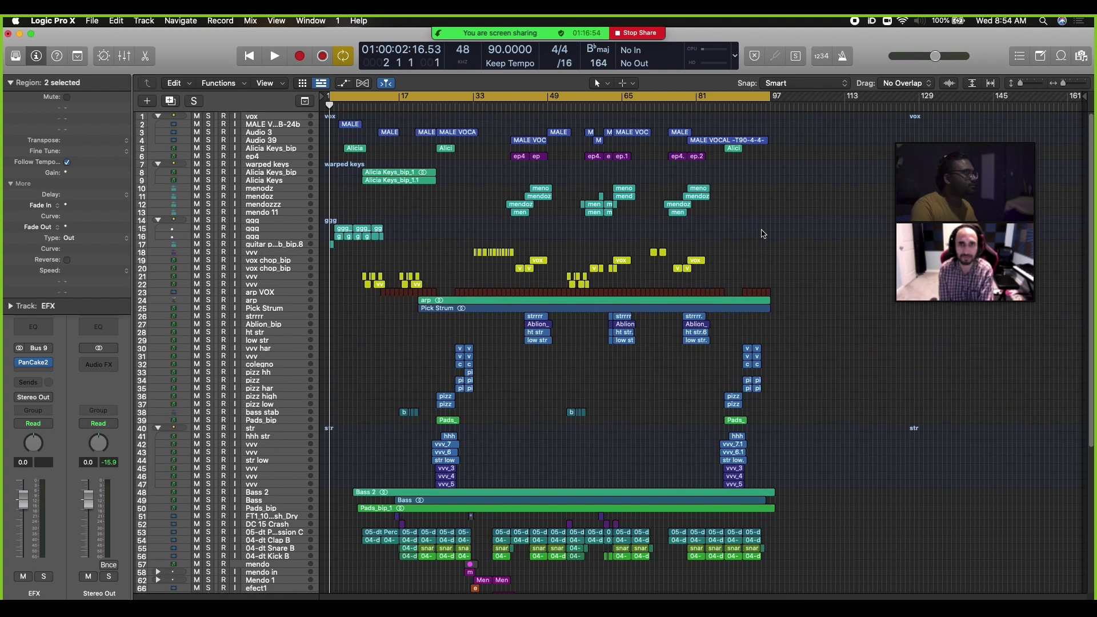
# Step: Extend the end of the cycle range to bar 98 so it covers the full Bass 2 and Pads_bip regions
pyautogui.click(780, 103)
pyautogui.keyDown('ctrl'); pyautogui.keyDown('alt'); pyautogui.click(778, 144); pyautogui.keyUp('alt'); pyautogui.keyUp('ctrl')
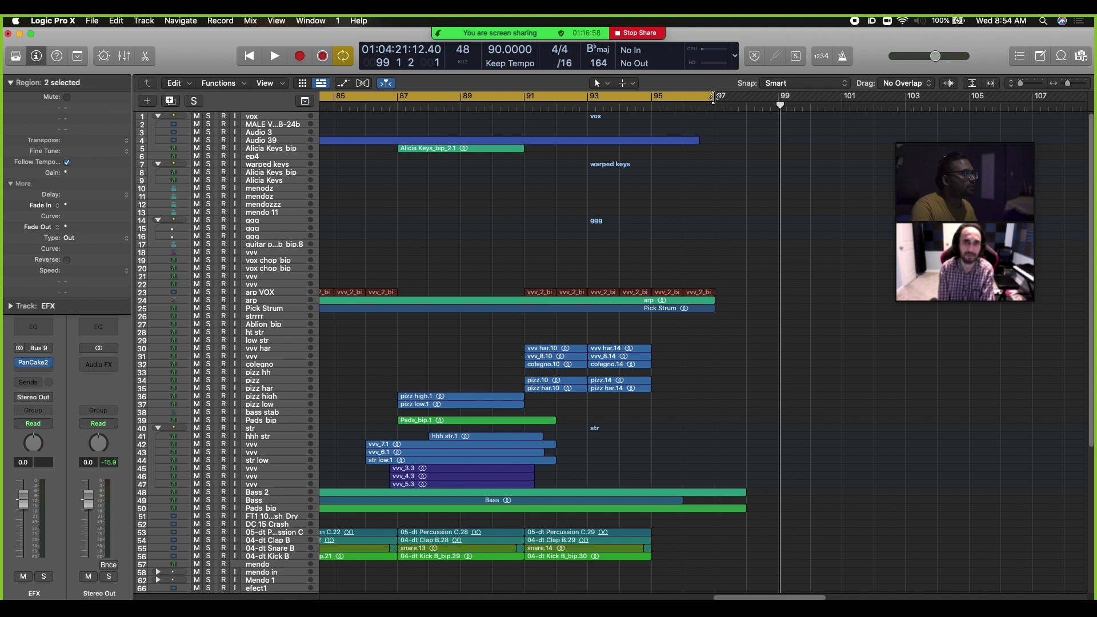
pyautogui.keyDown('ctrl'); pyautogui.keyDown('alt'); pyautogui.click(780, 203); pyautogui.keyUp('alt'); pyautogui.keyUp('ctrl')
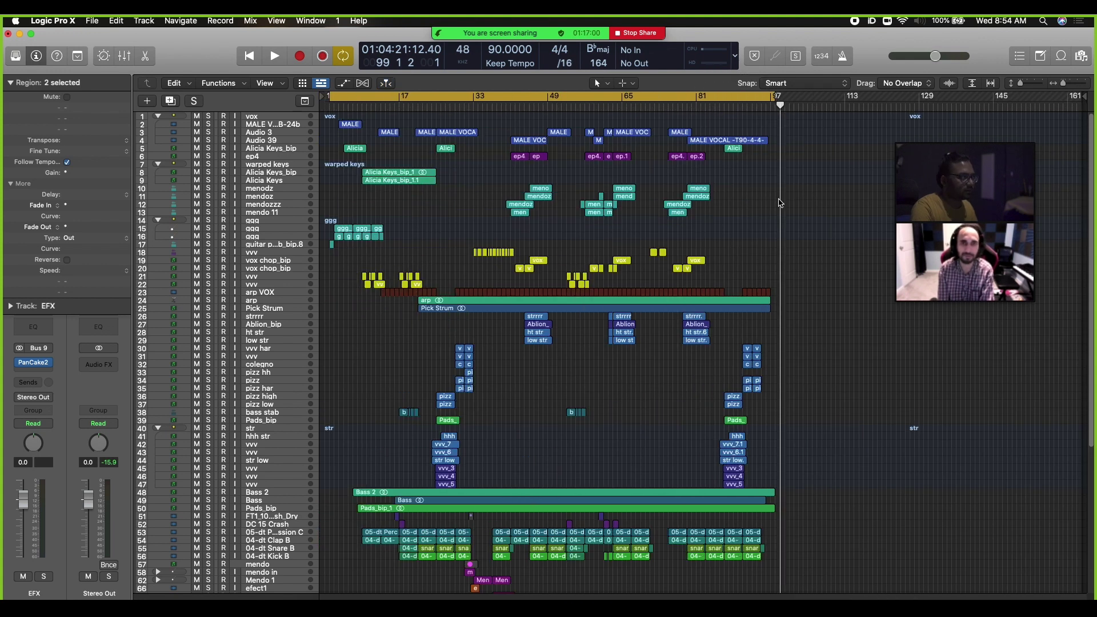
# Step: Move the playhead to bar 7 and open the bounce settings for the project
pyautogui.click(354, 111)
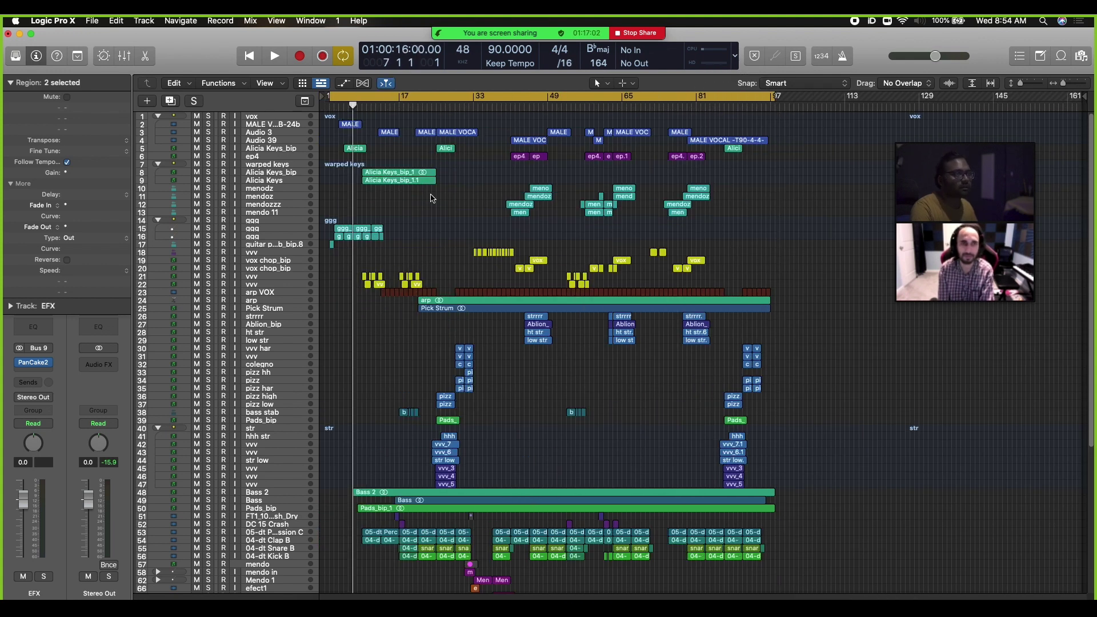
pyautogui.press('super+b')
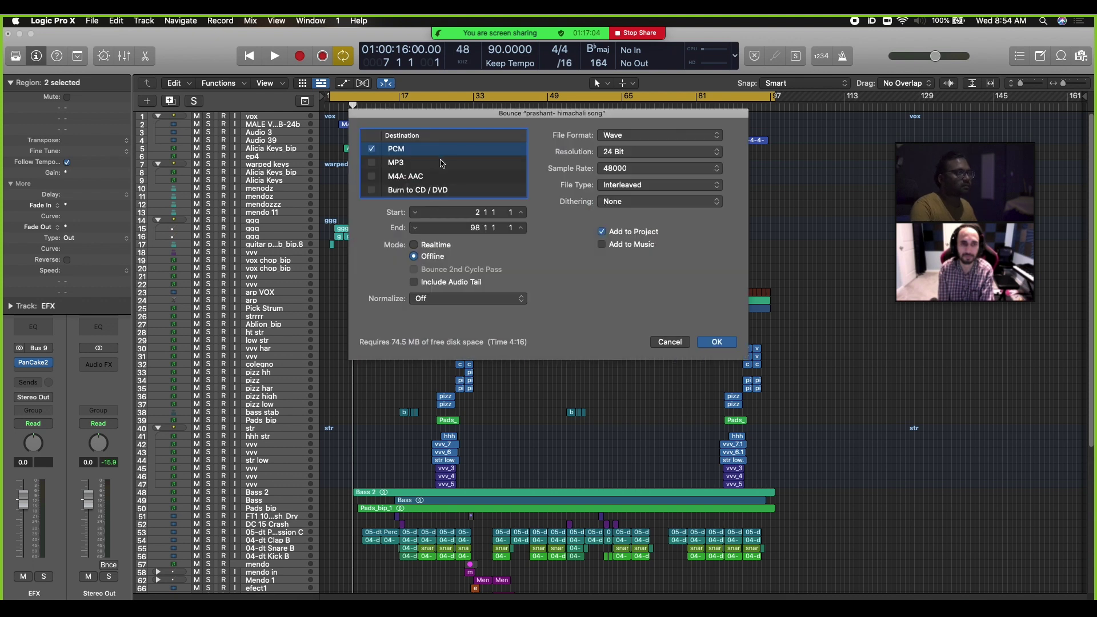